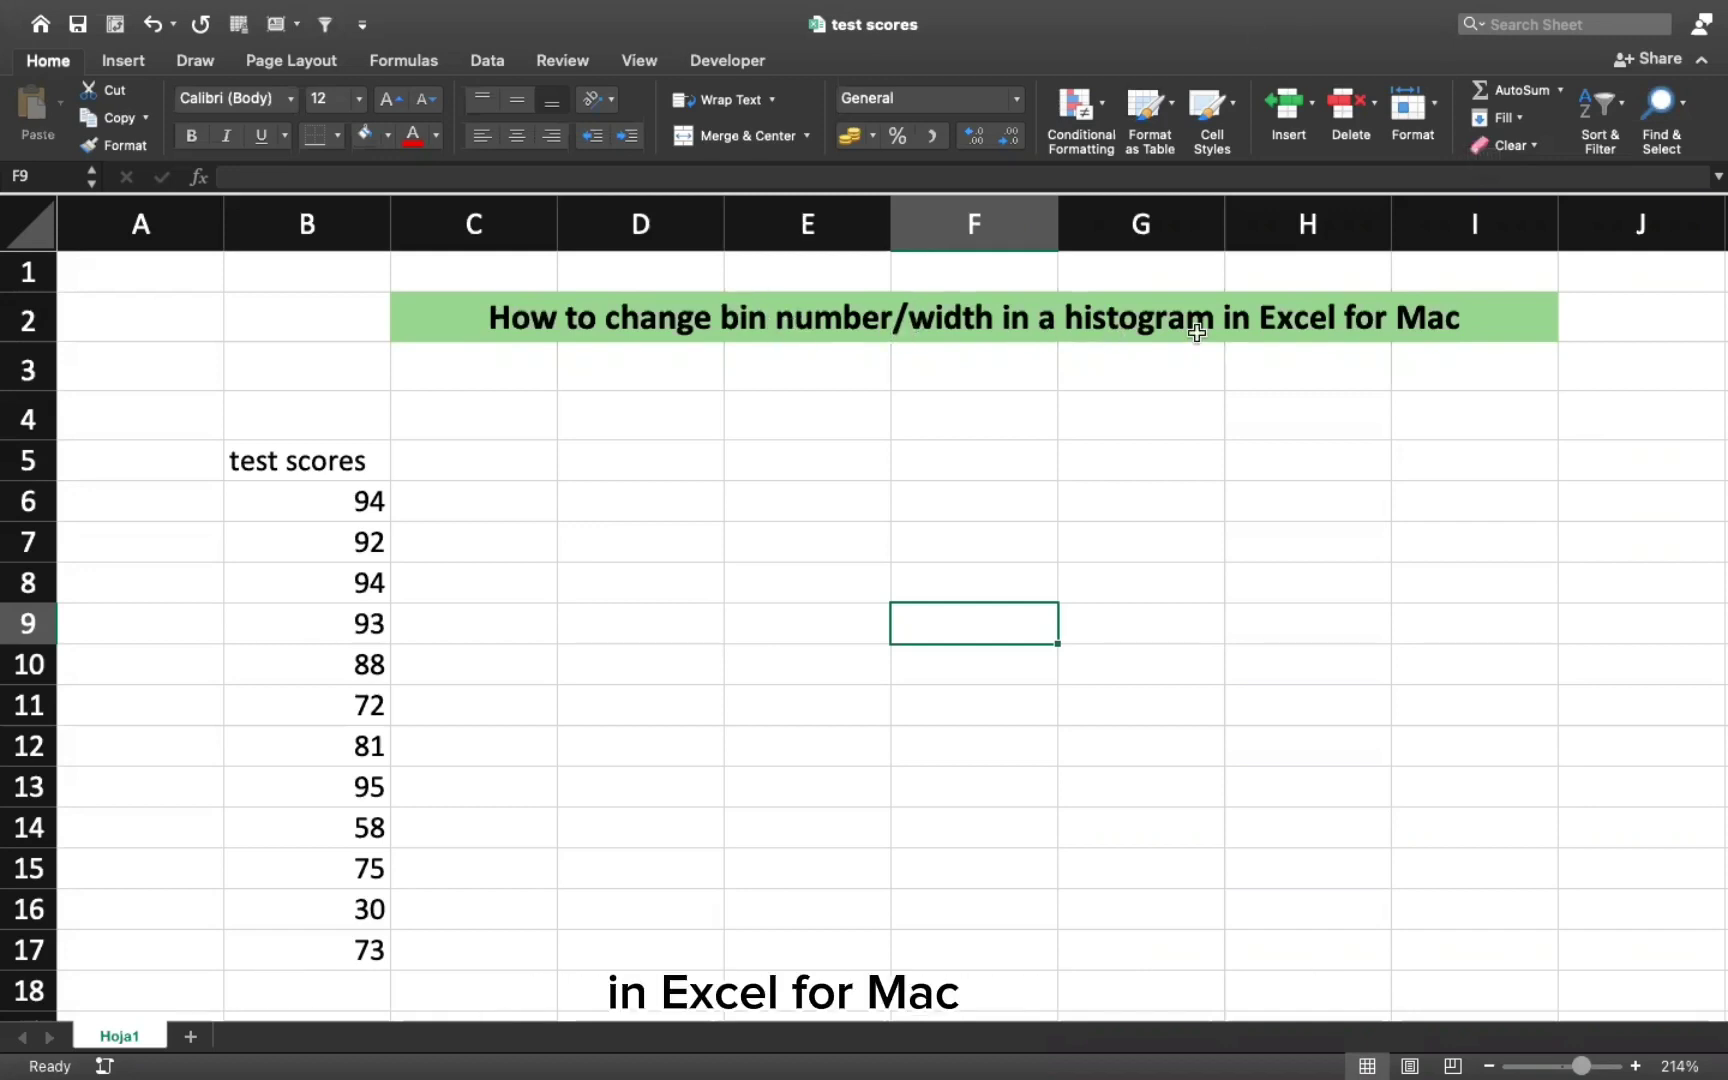
Step: Fill the 'test scores' header cell B5 with light yellow
mouse_move(195, 13)
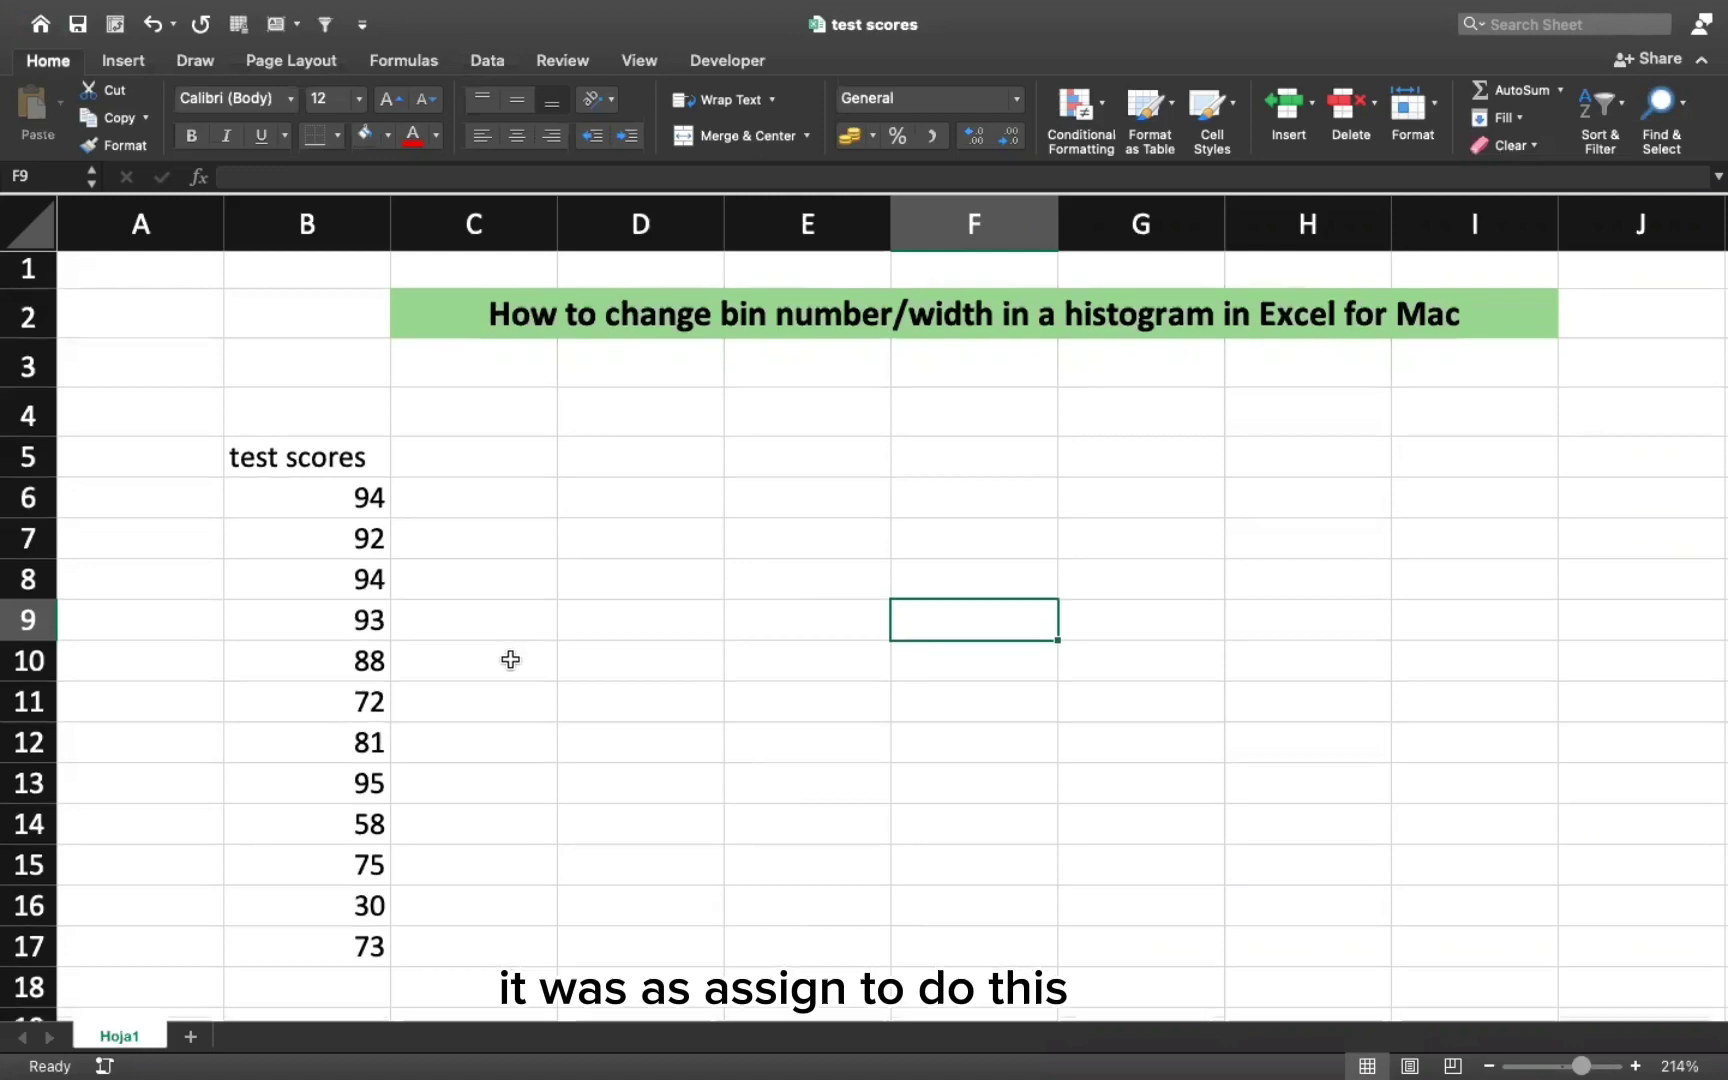
scroll(510, 659, "down", 3)
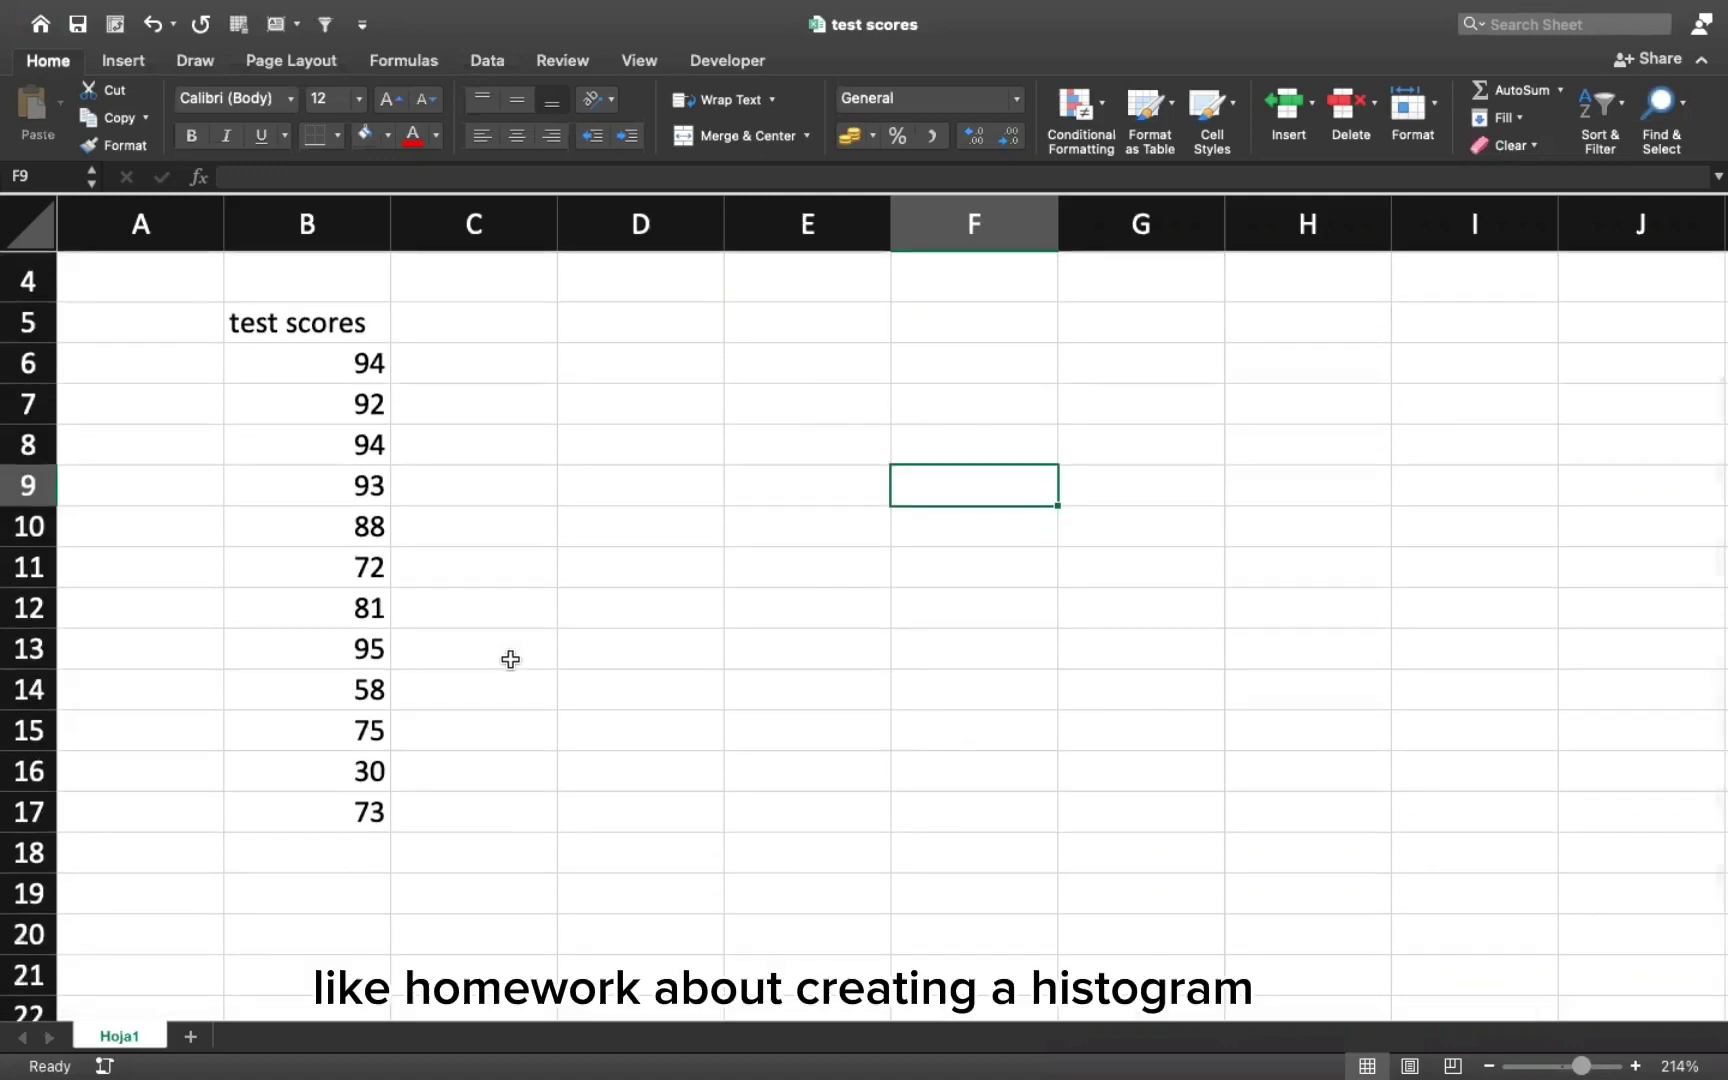
scroll(570, 652, "up", 2)
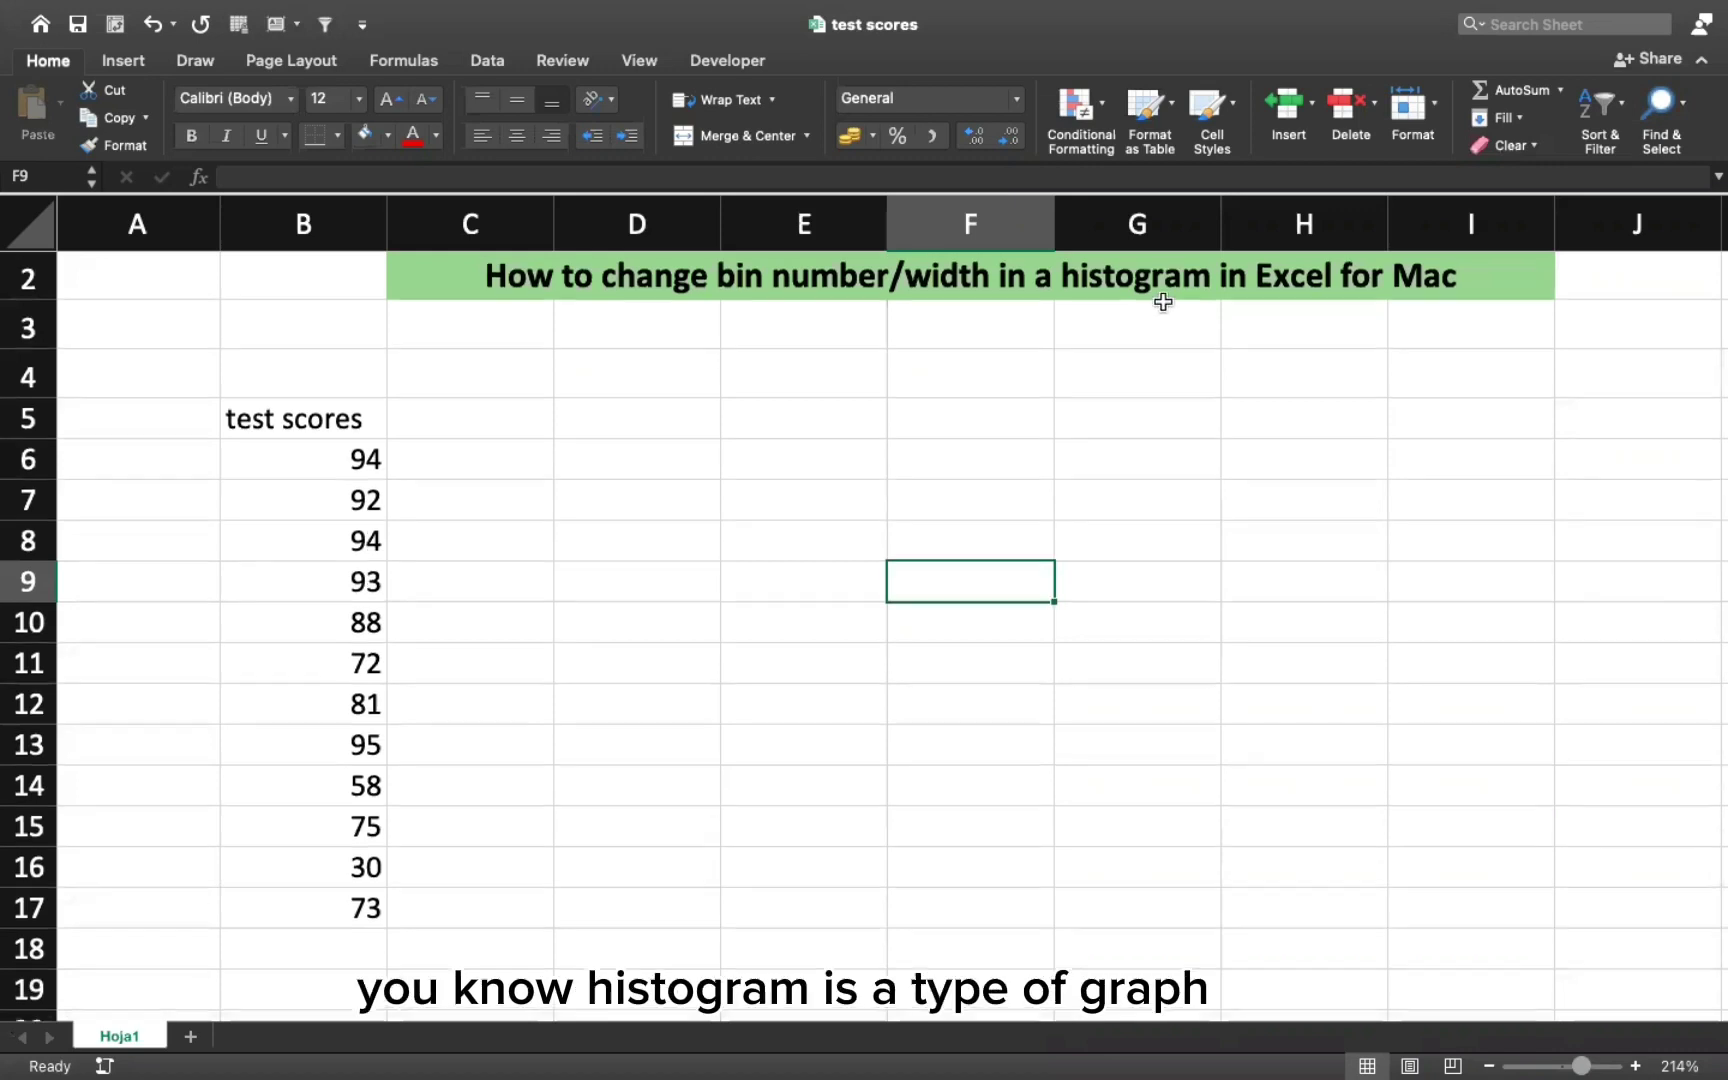
scroll(1163, 302, "up", 1)
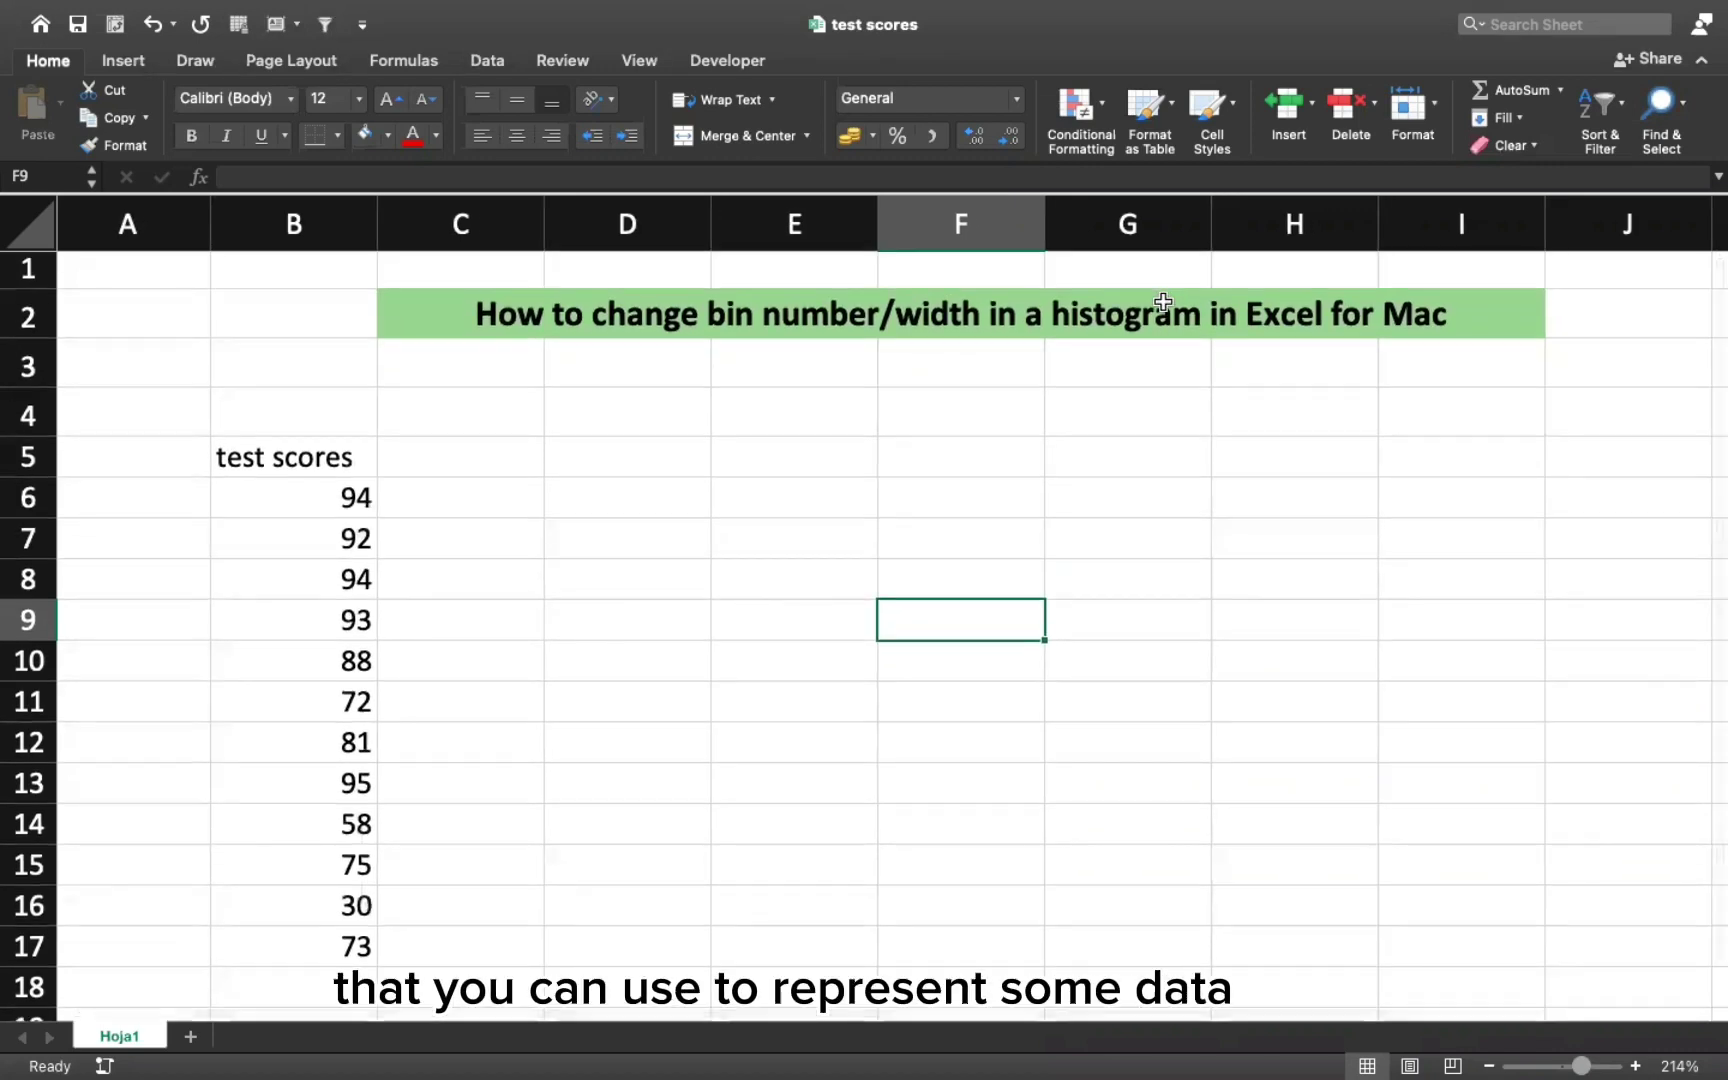
scroll(560, 665, "down", 2)
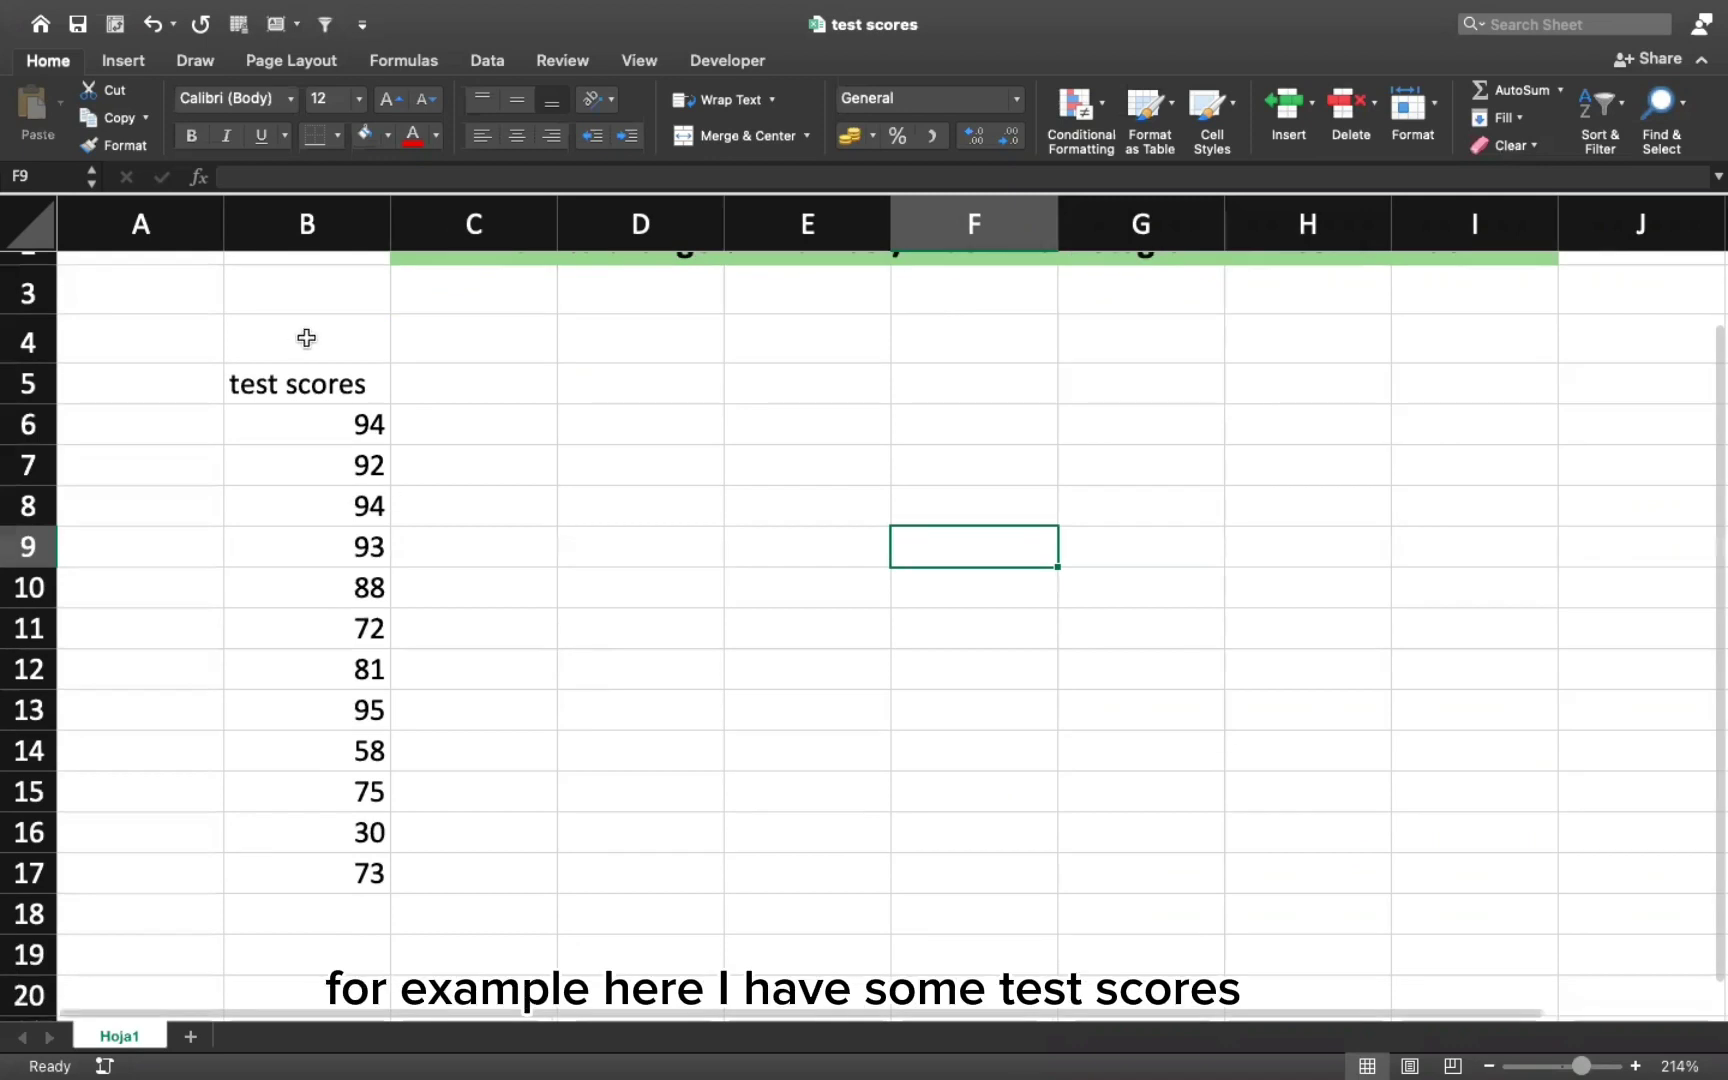
left_click(335, 385)
left_click(388, 140)
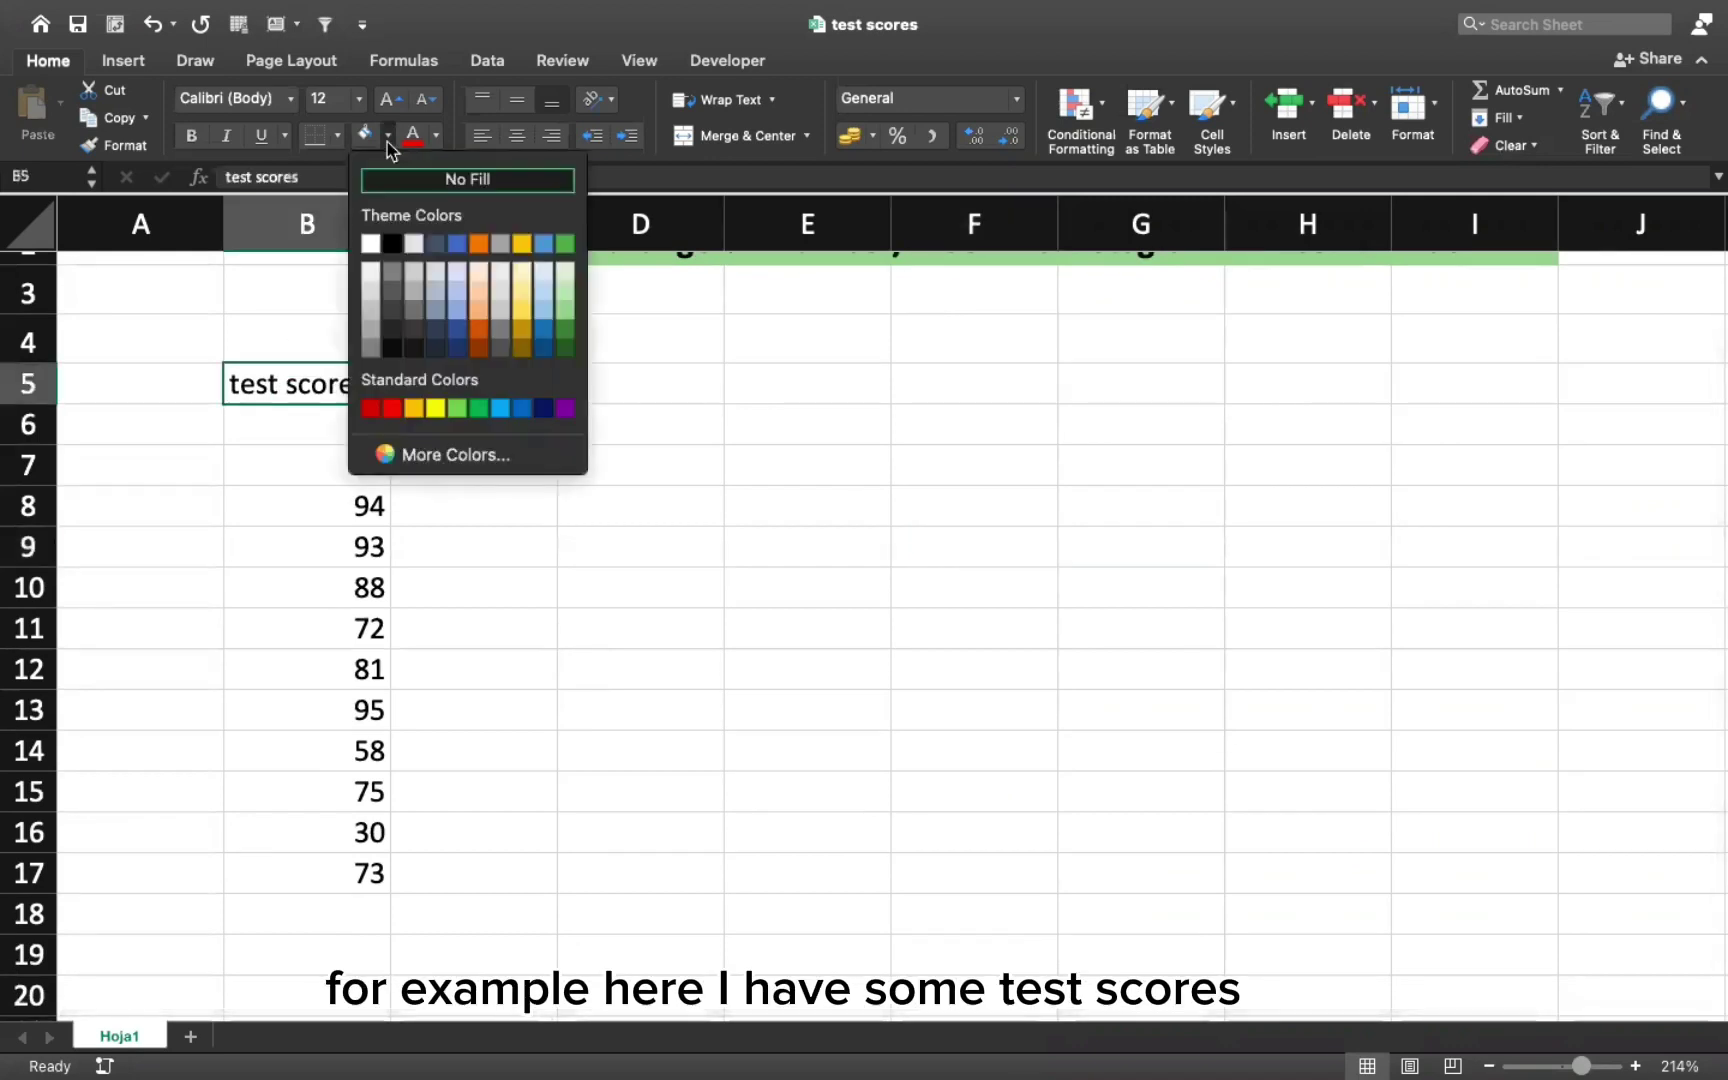
left_click(522, 284)
left_click(551, 599)
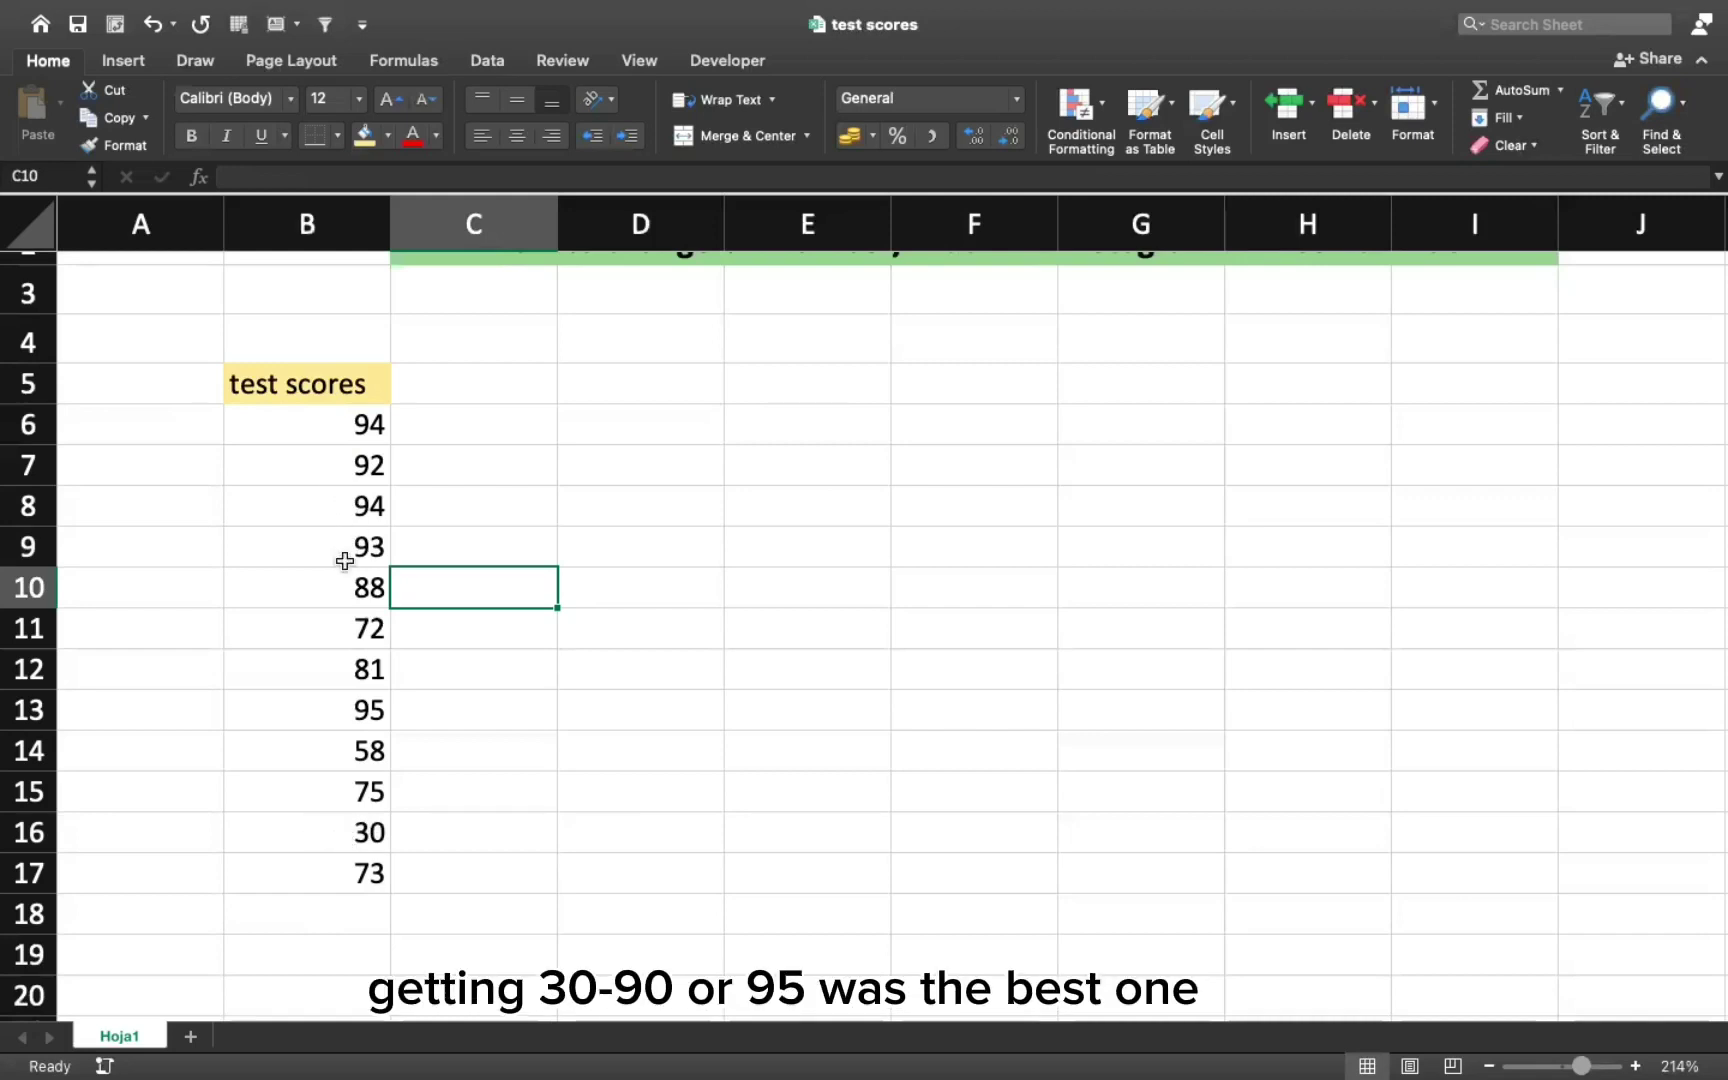
left_click(326, 699)
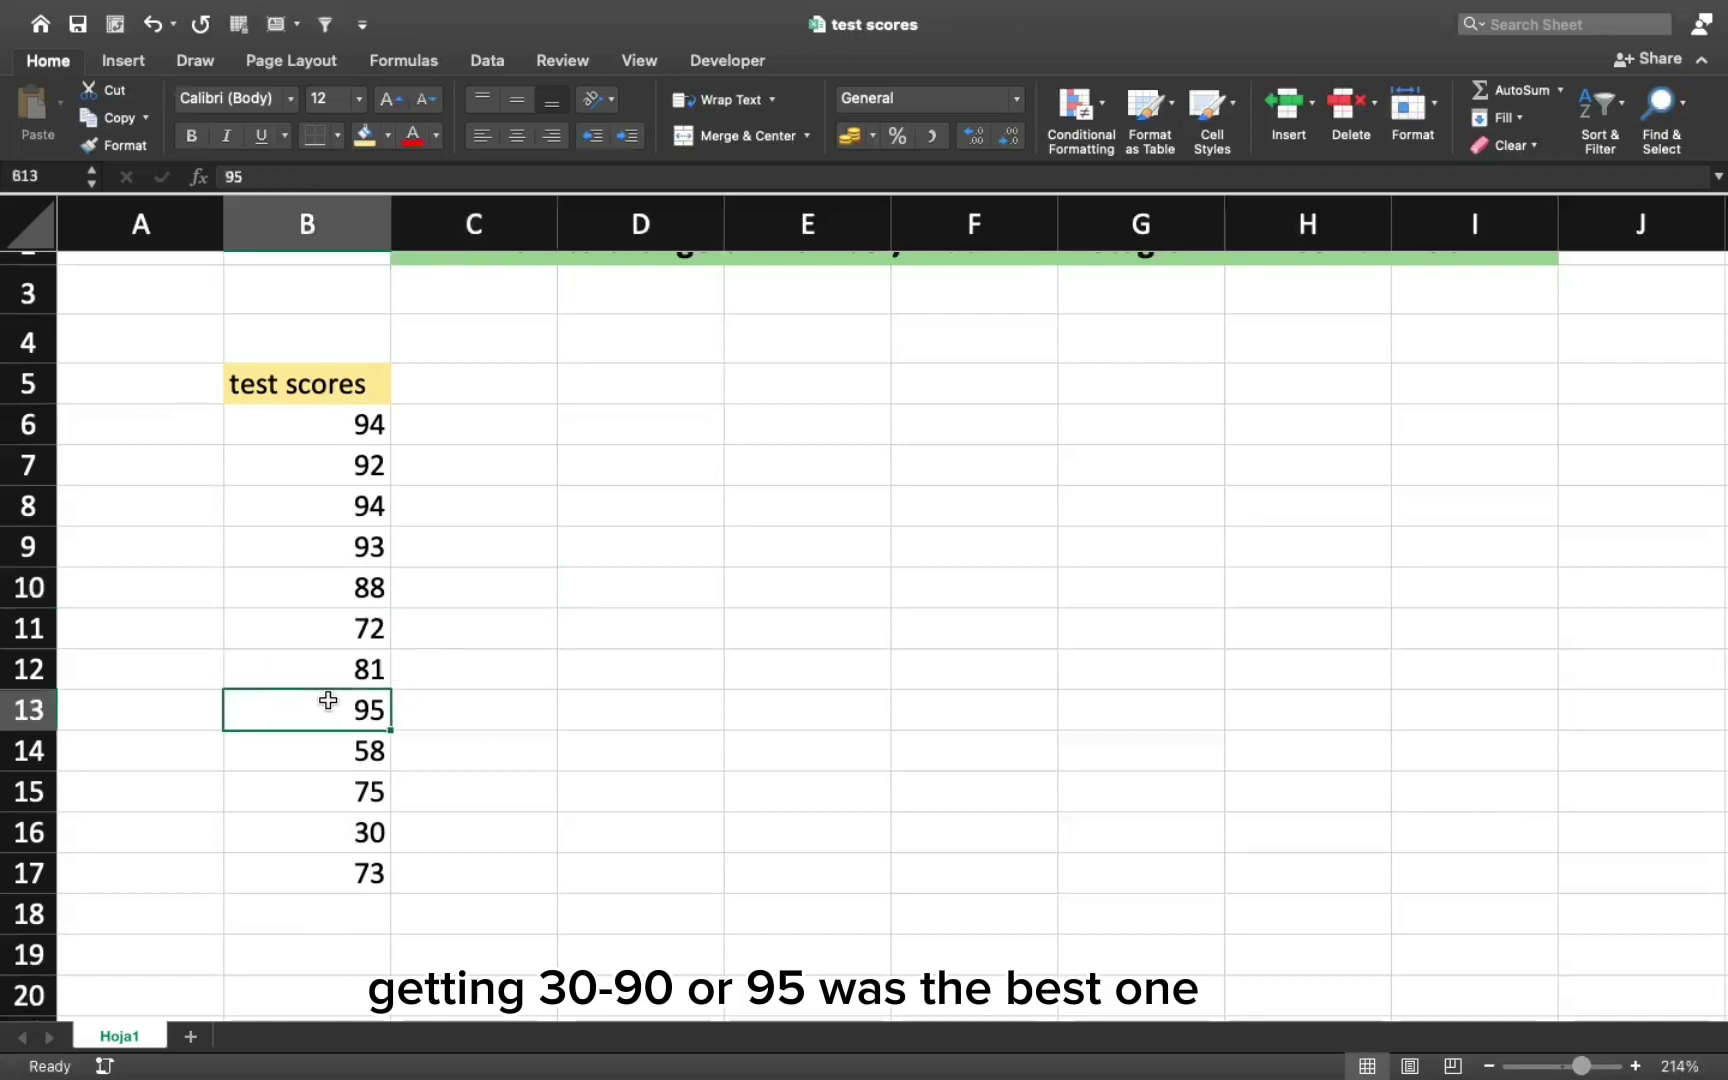
Step: Insert a Histogram chart of the score values in B6:B17
left_click_drag(366, 425, 338, 875)
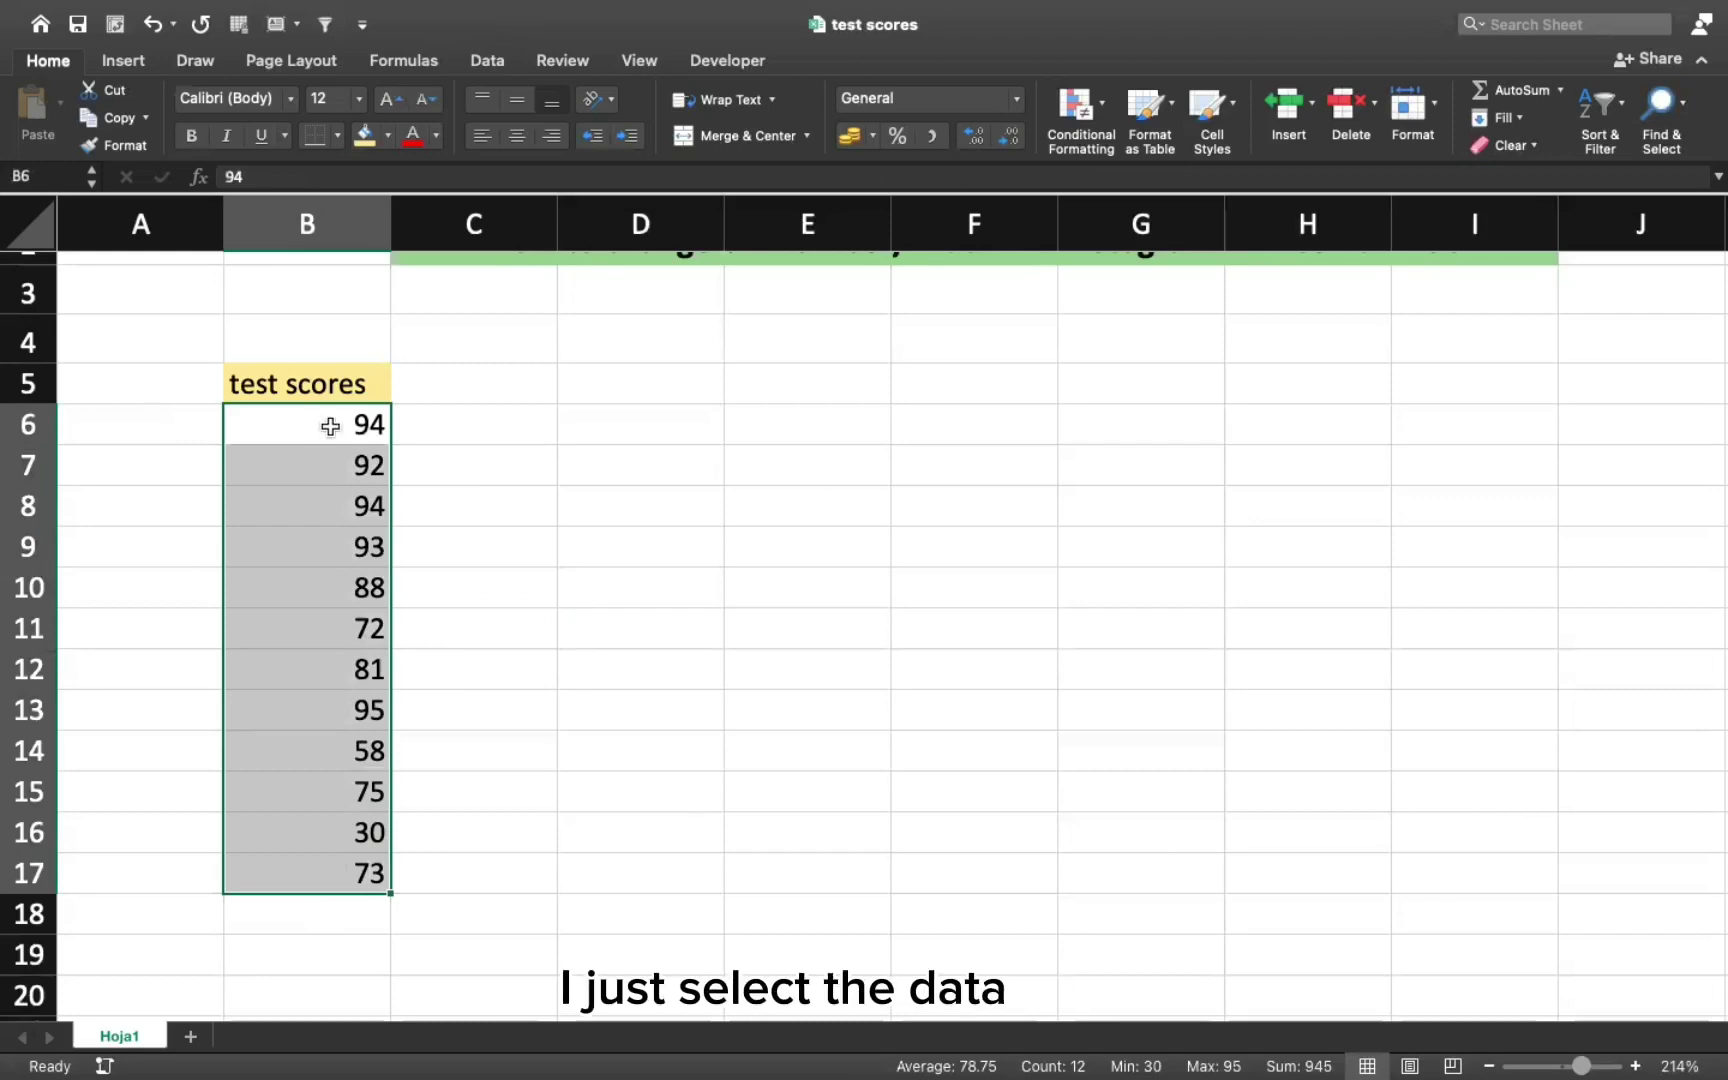
left_click(125, 64)
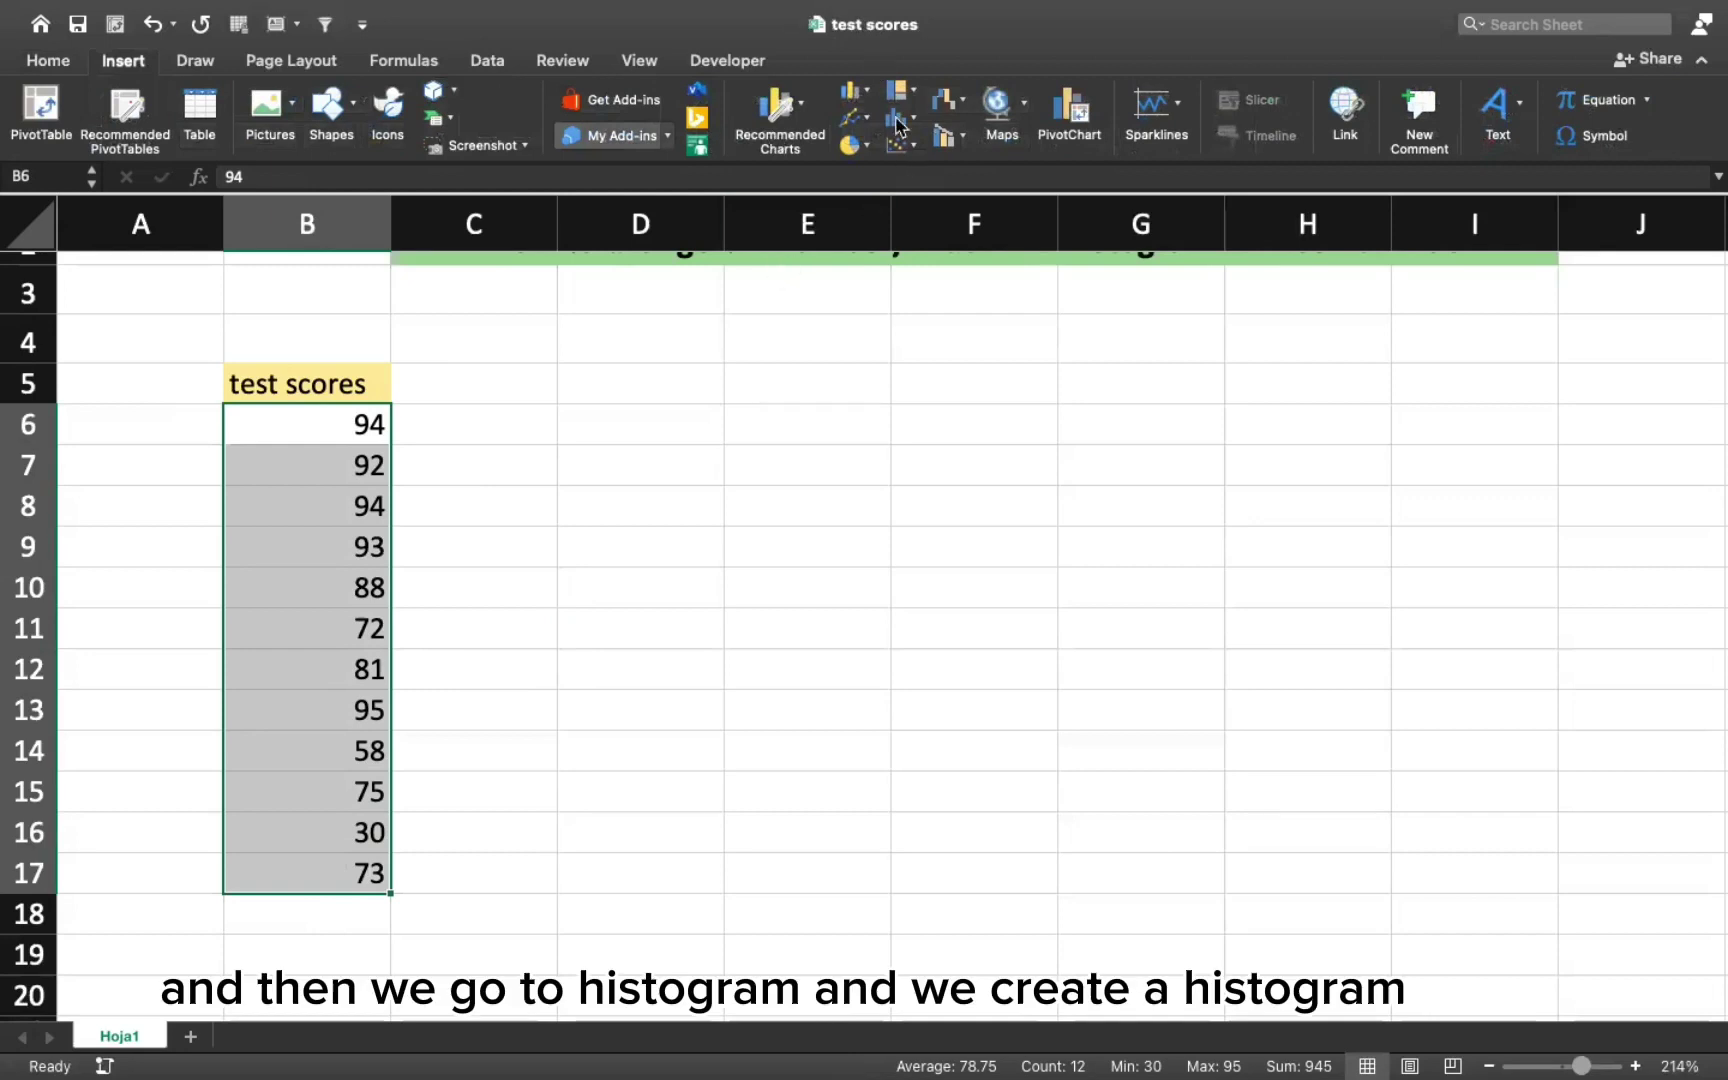
left_click(898, 117)
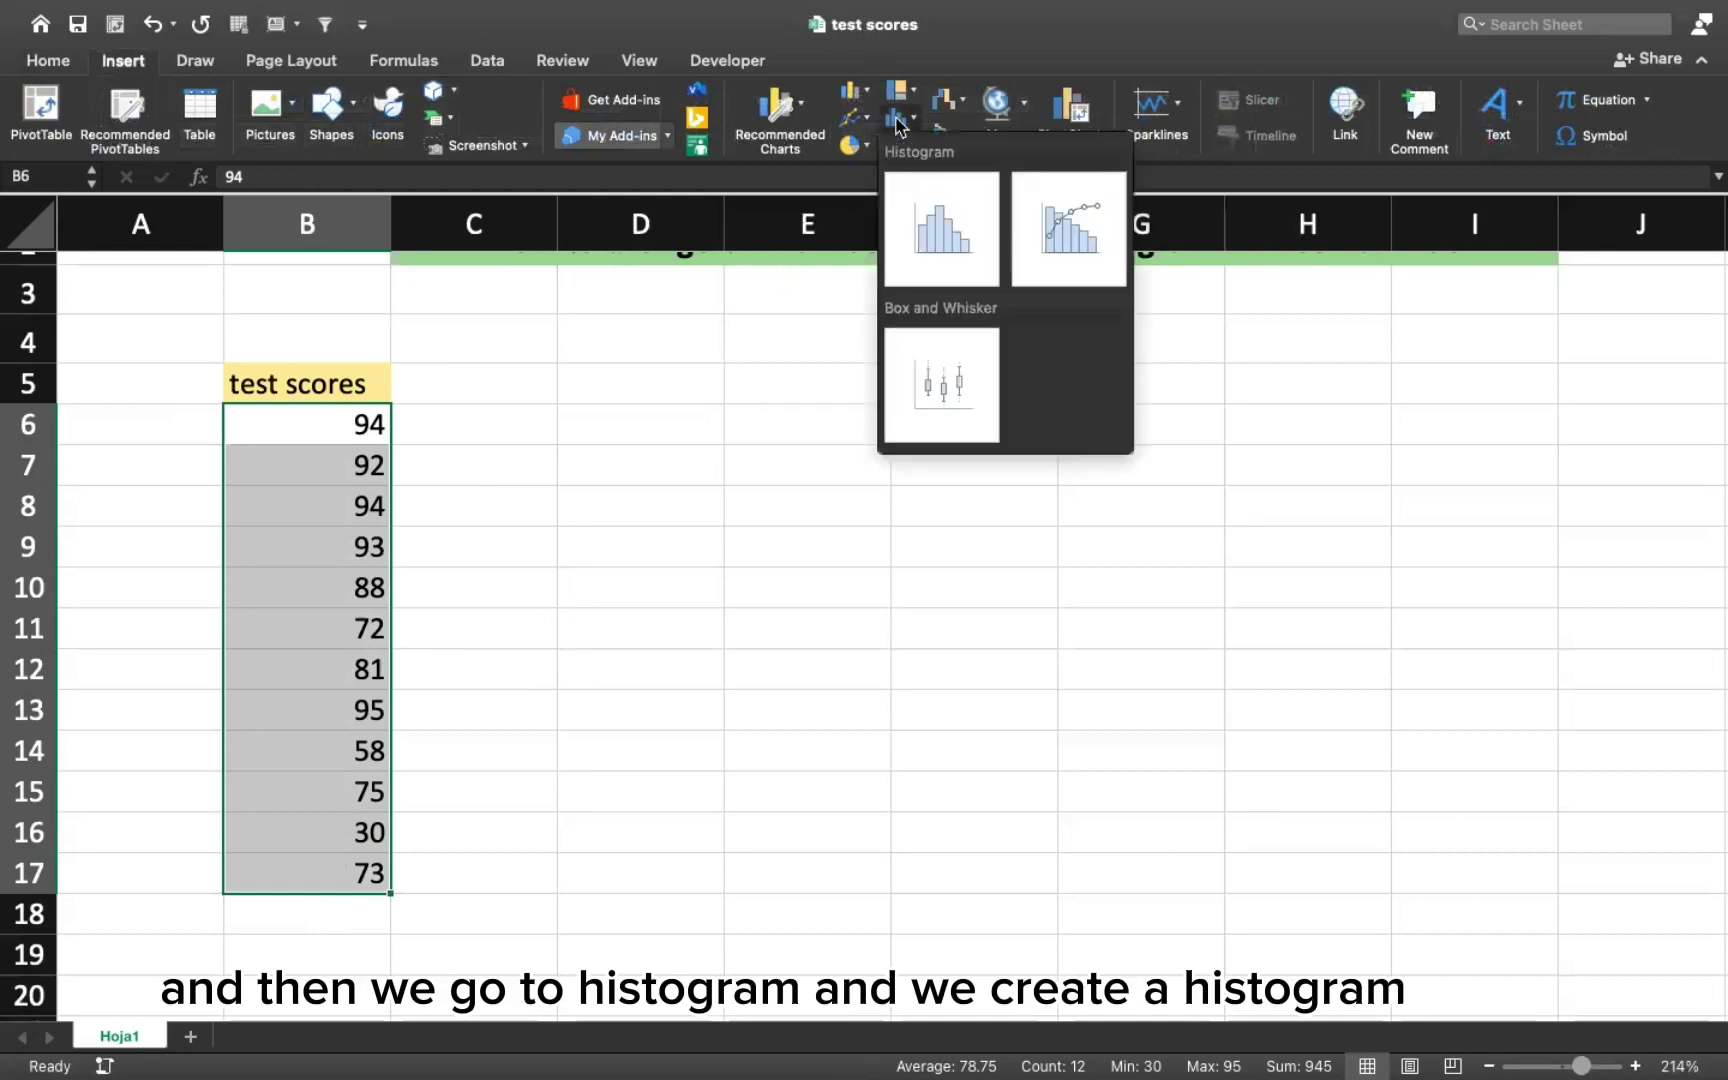
left_click(944, 236)
Step: Nudge the histogram chart slightly right and down, then select its horizontal axis
left_click_drag(992, 345, 1055, 370)
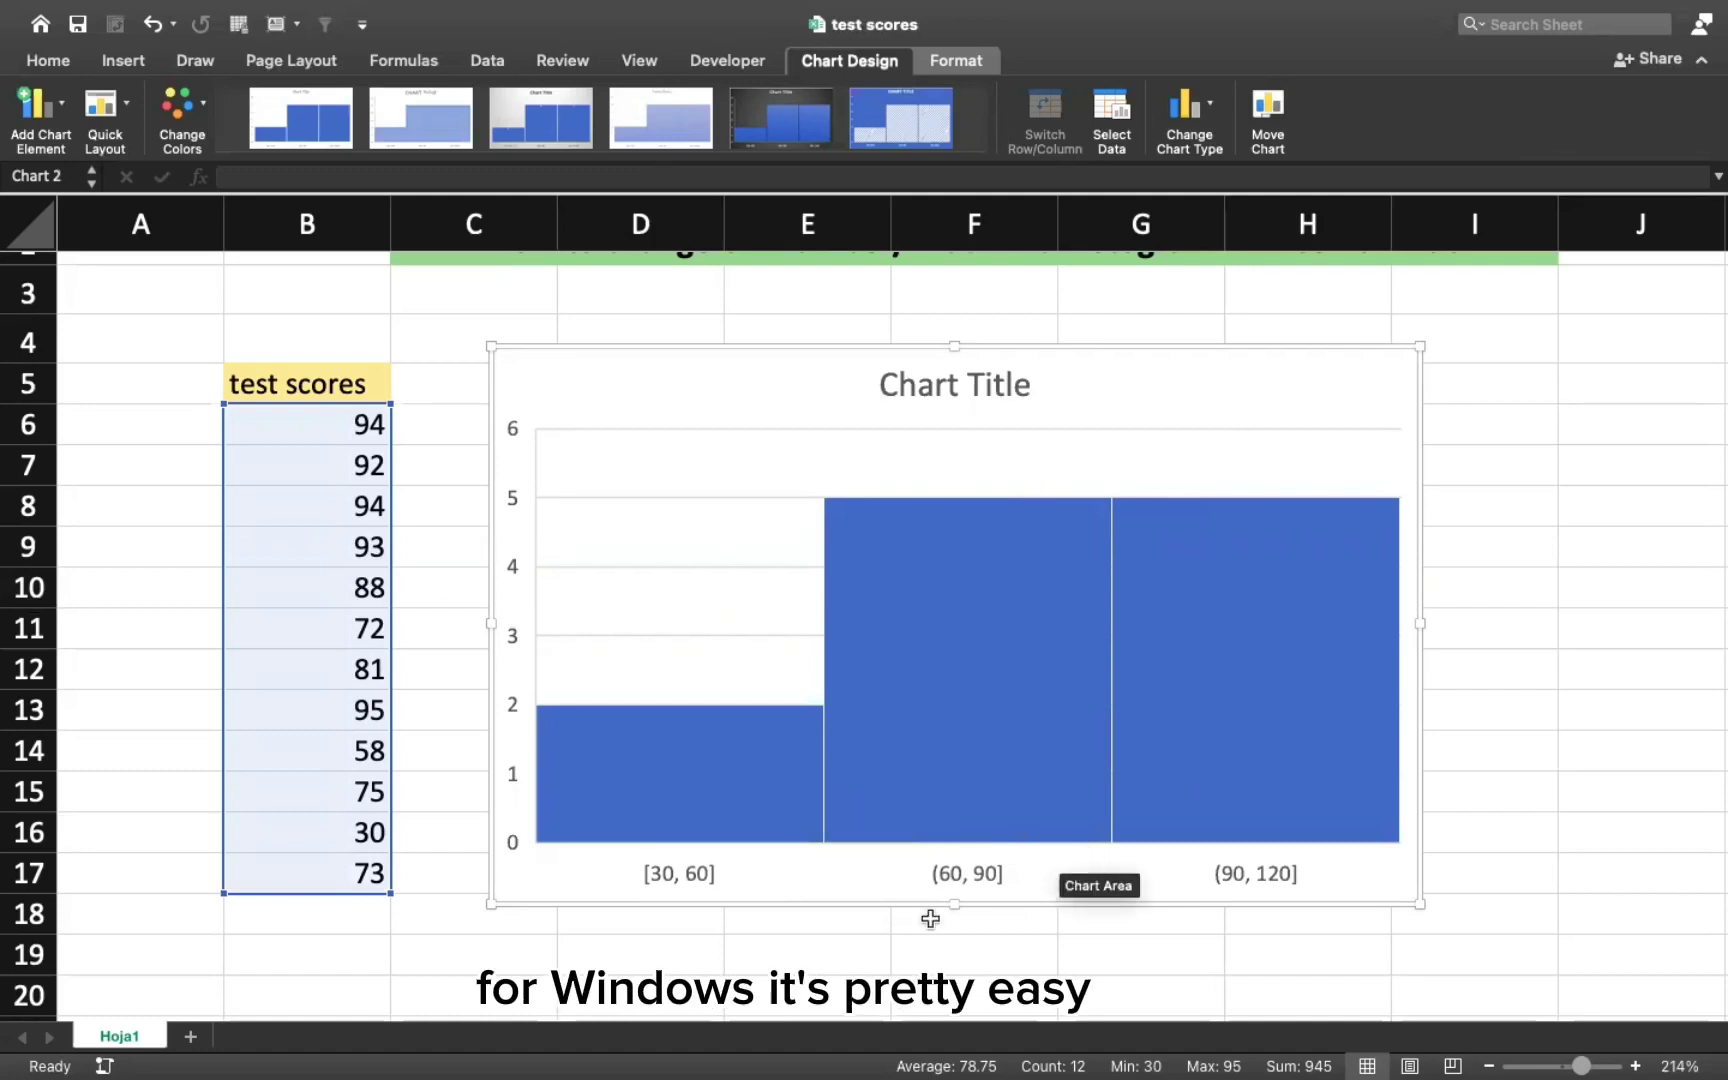
left_click(968, 868)
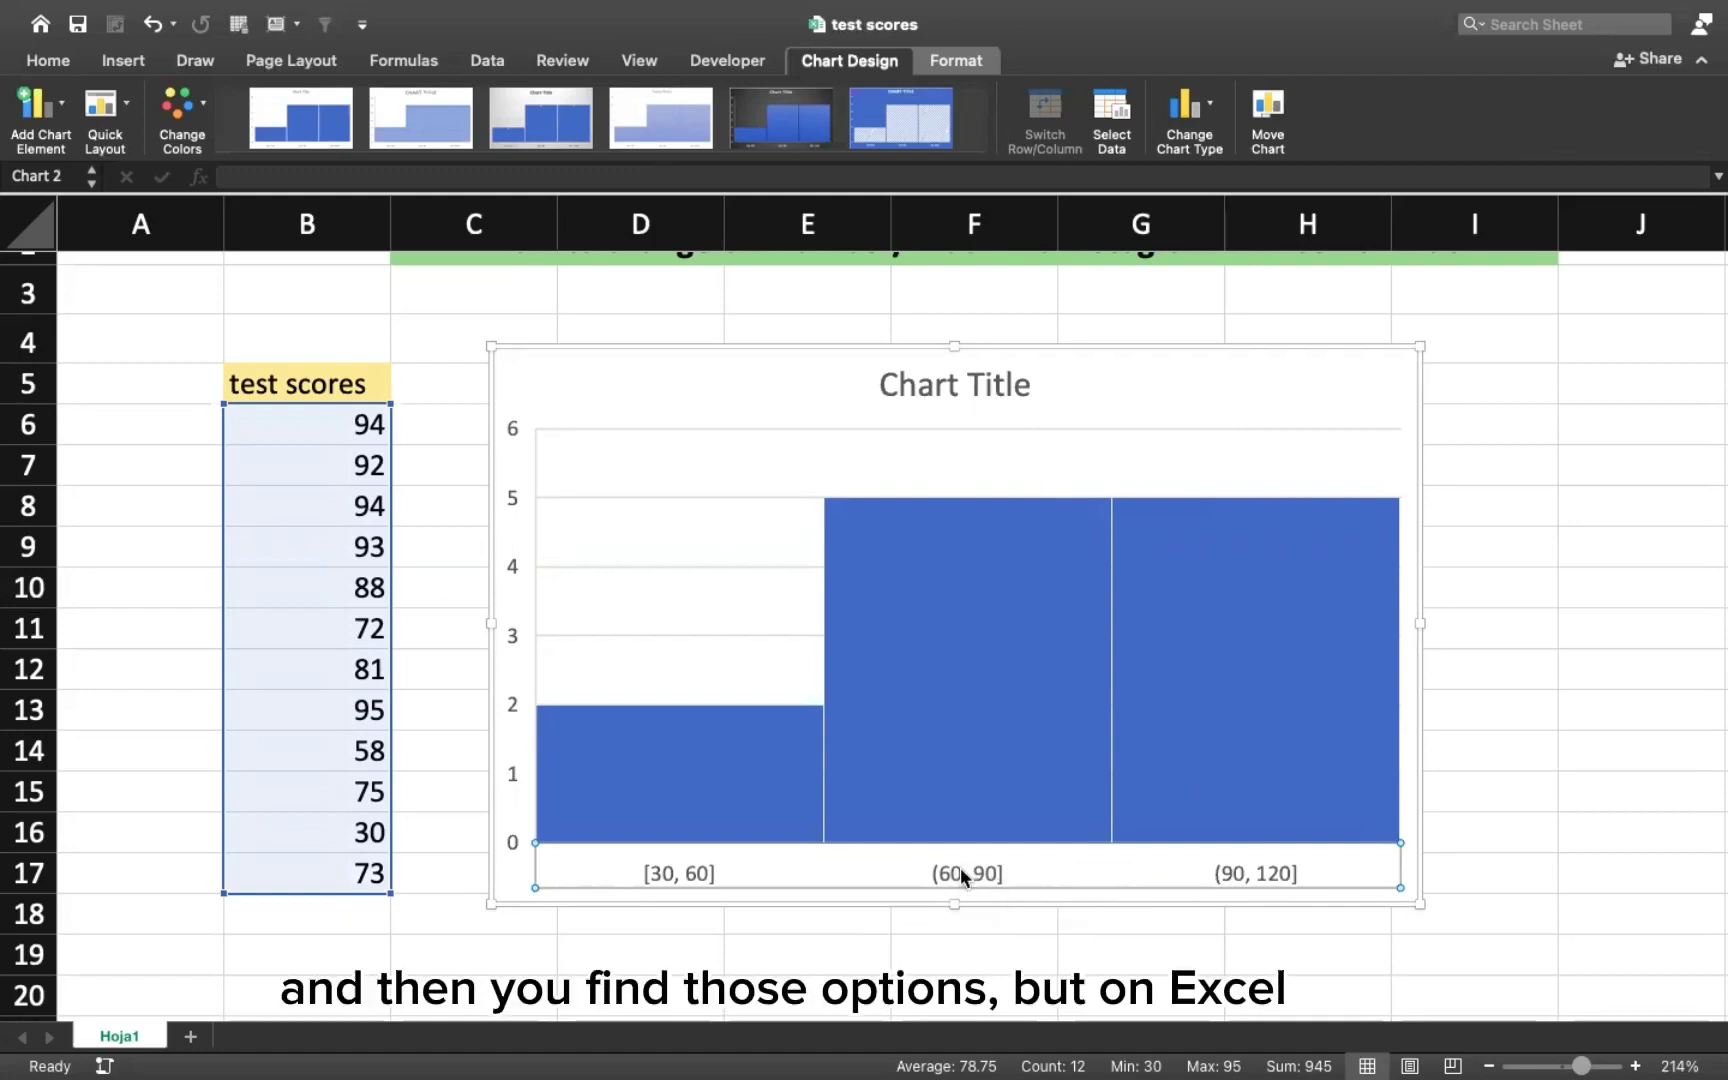
double_click(960, 867)
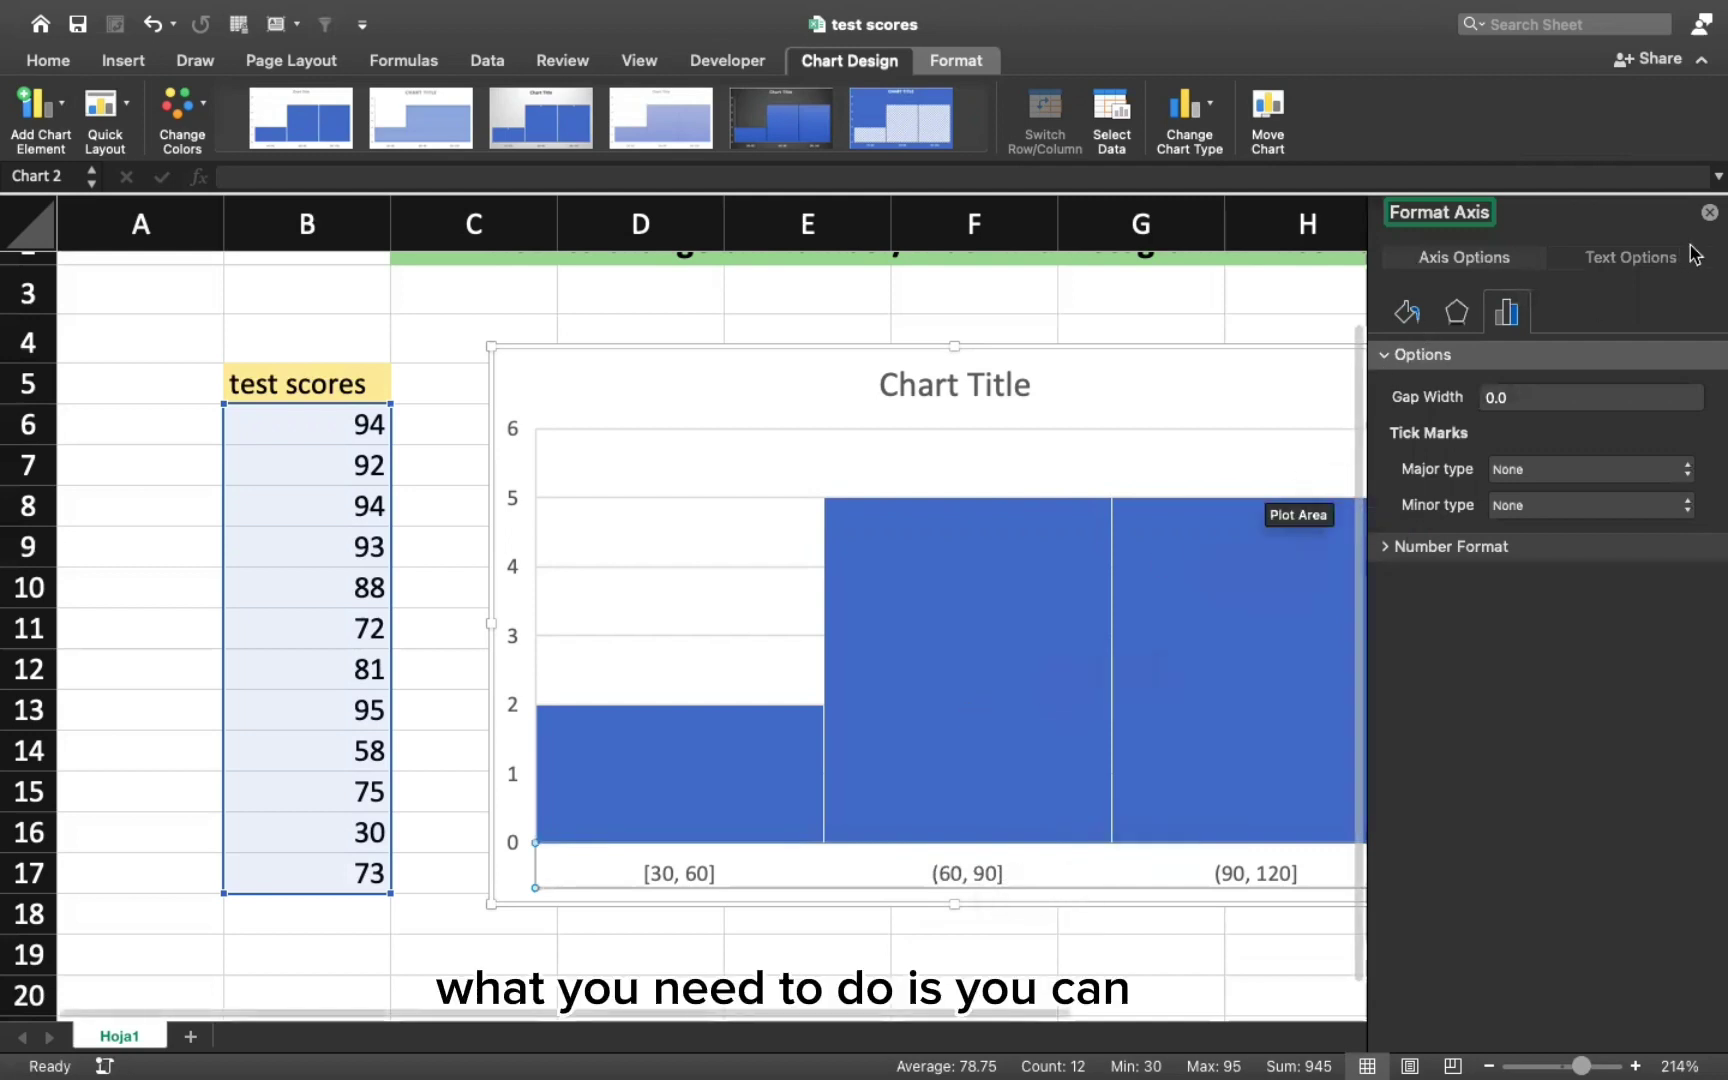
left_click(1710, 212)
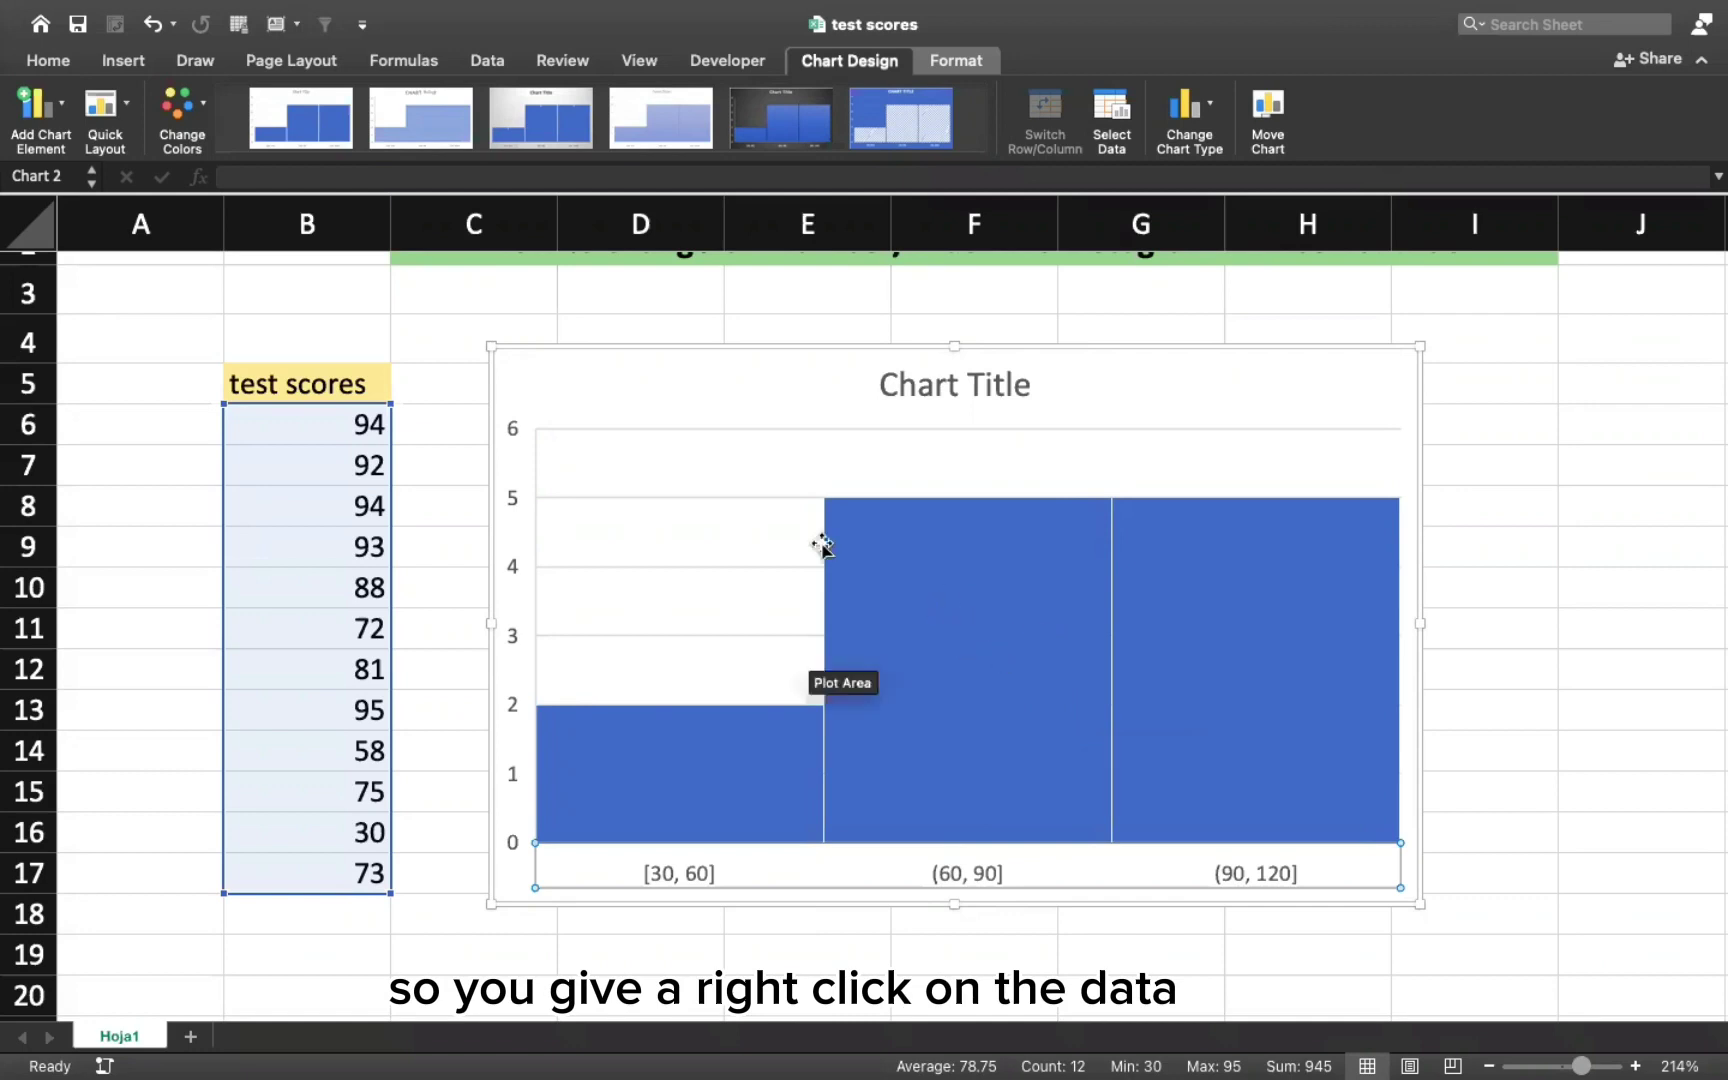
Step: Open Format Data Series for the histogram bars and confirm Bins is set to Auto
left_click(1150, 673)
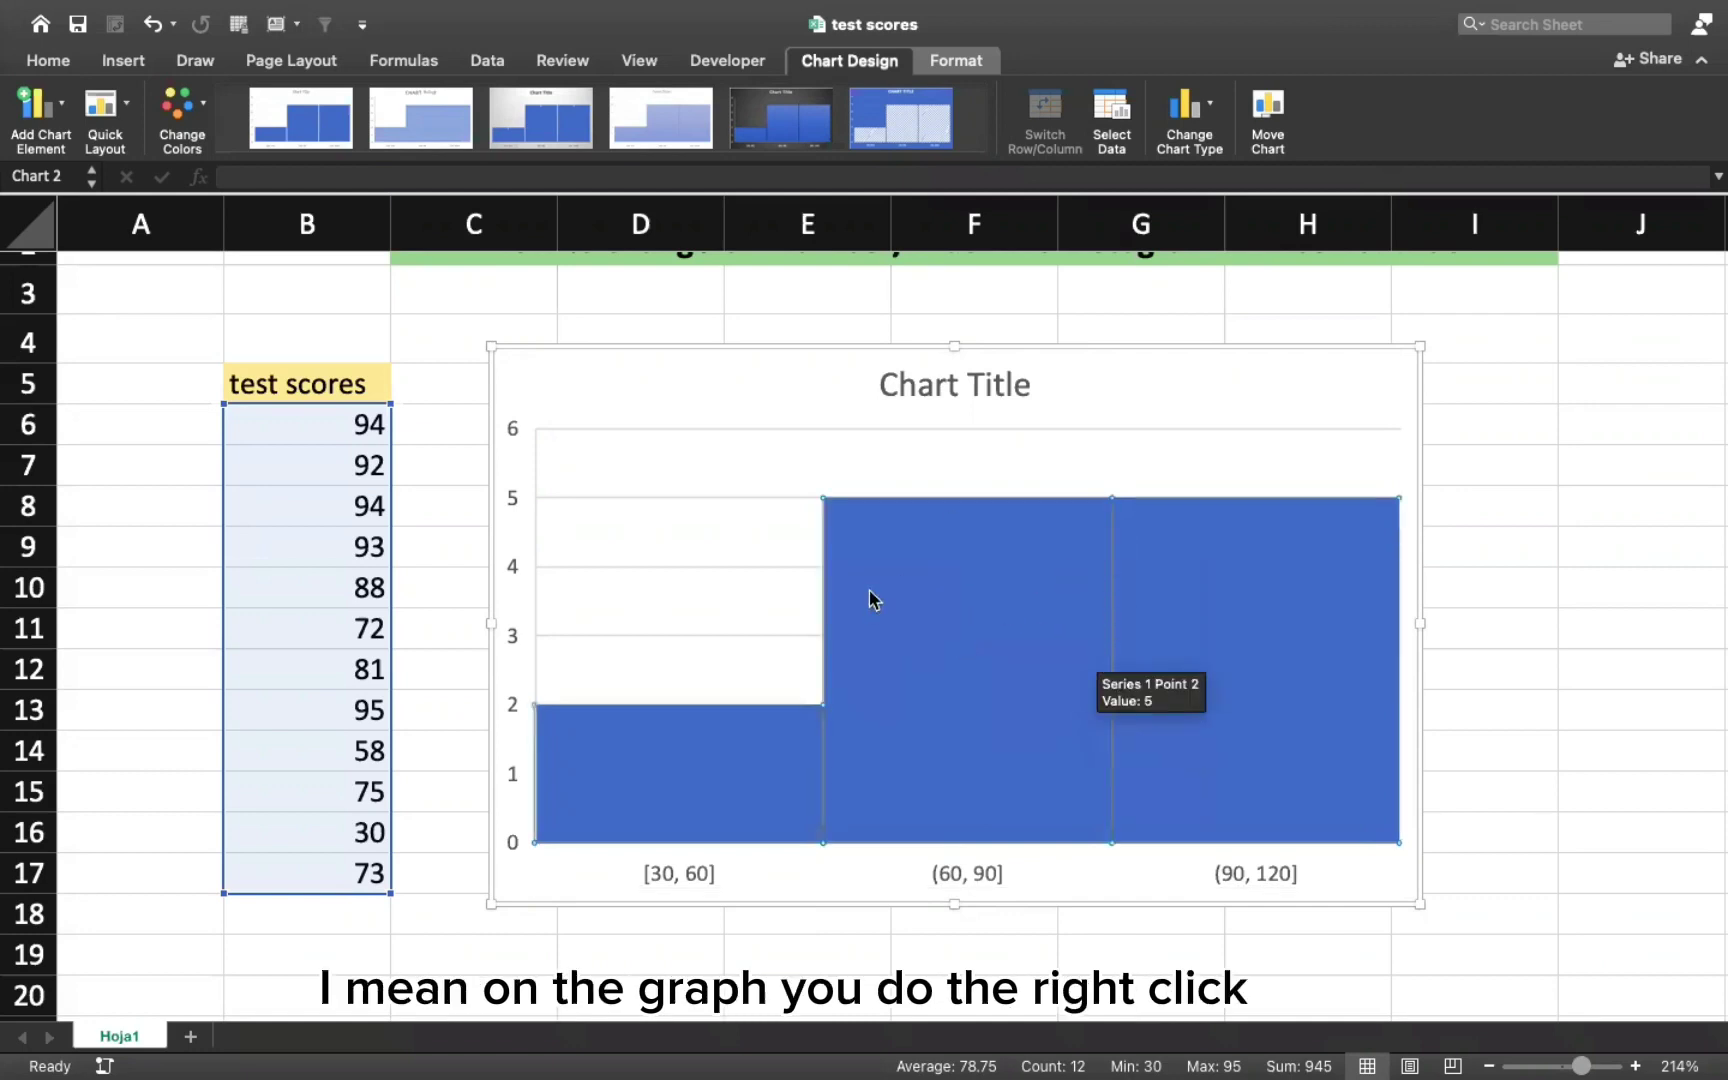
right_click(940, 605)
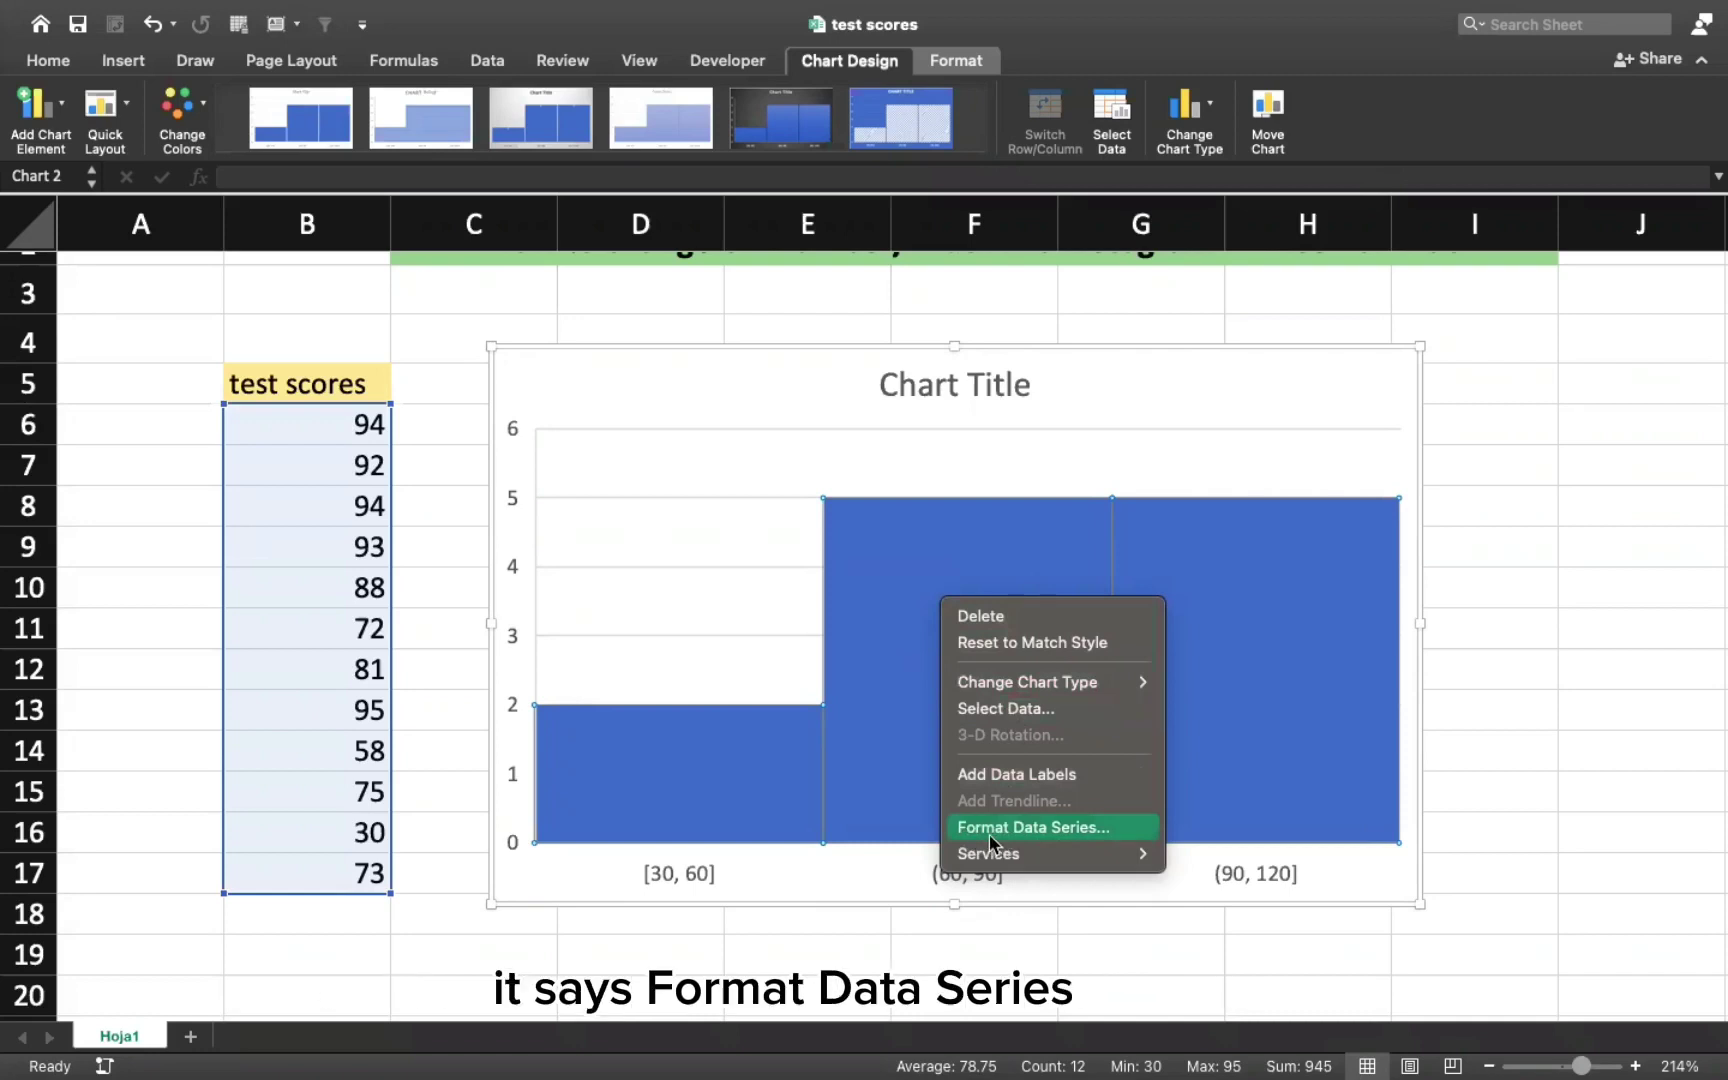
left_click(1037, 828)
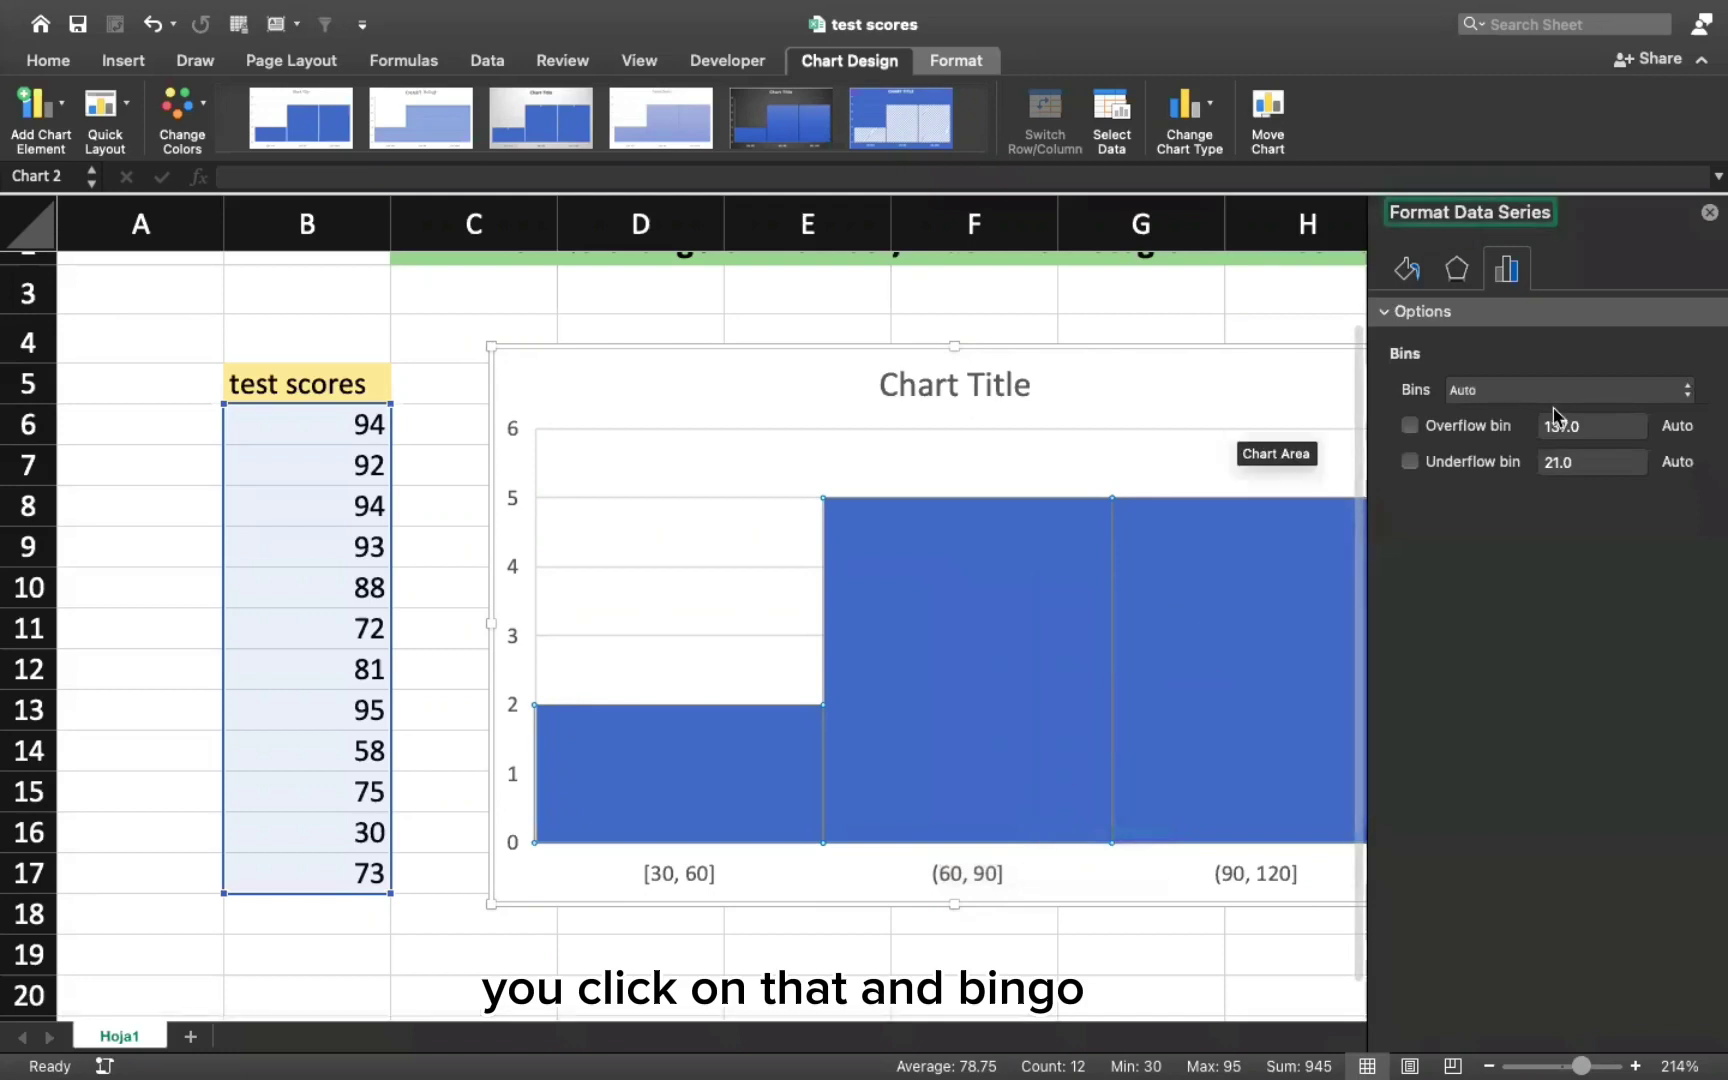
left_click(1408, 321)
left_click(1410, 315)
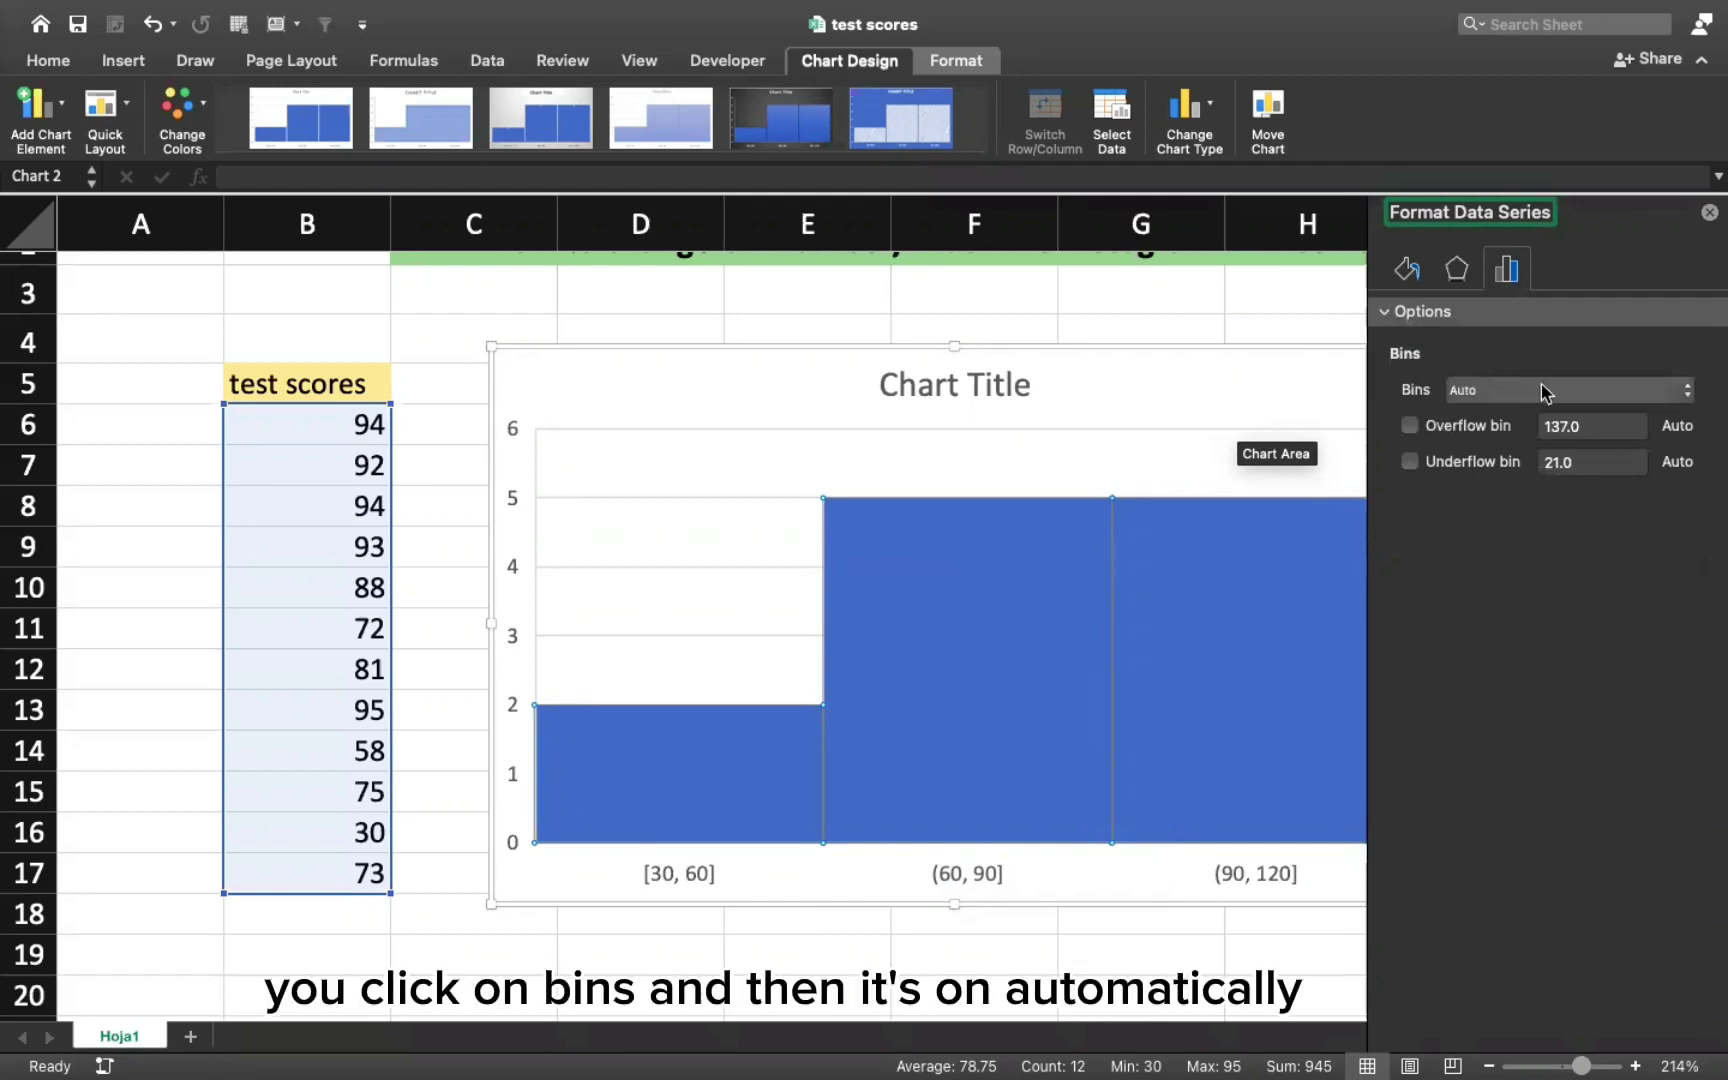
left_click(1586, 392)
left_click(1606, 332)
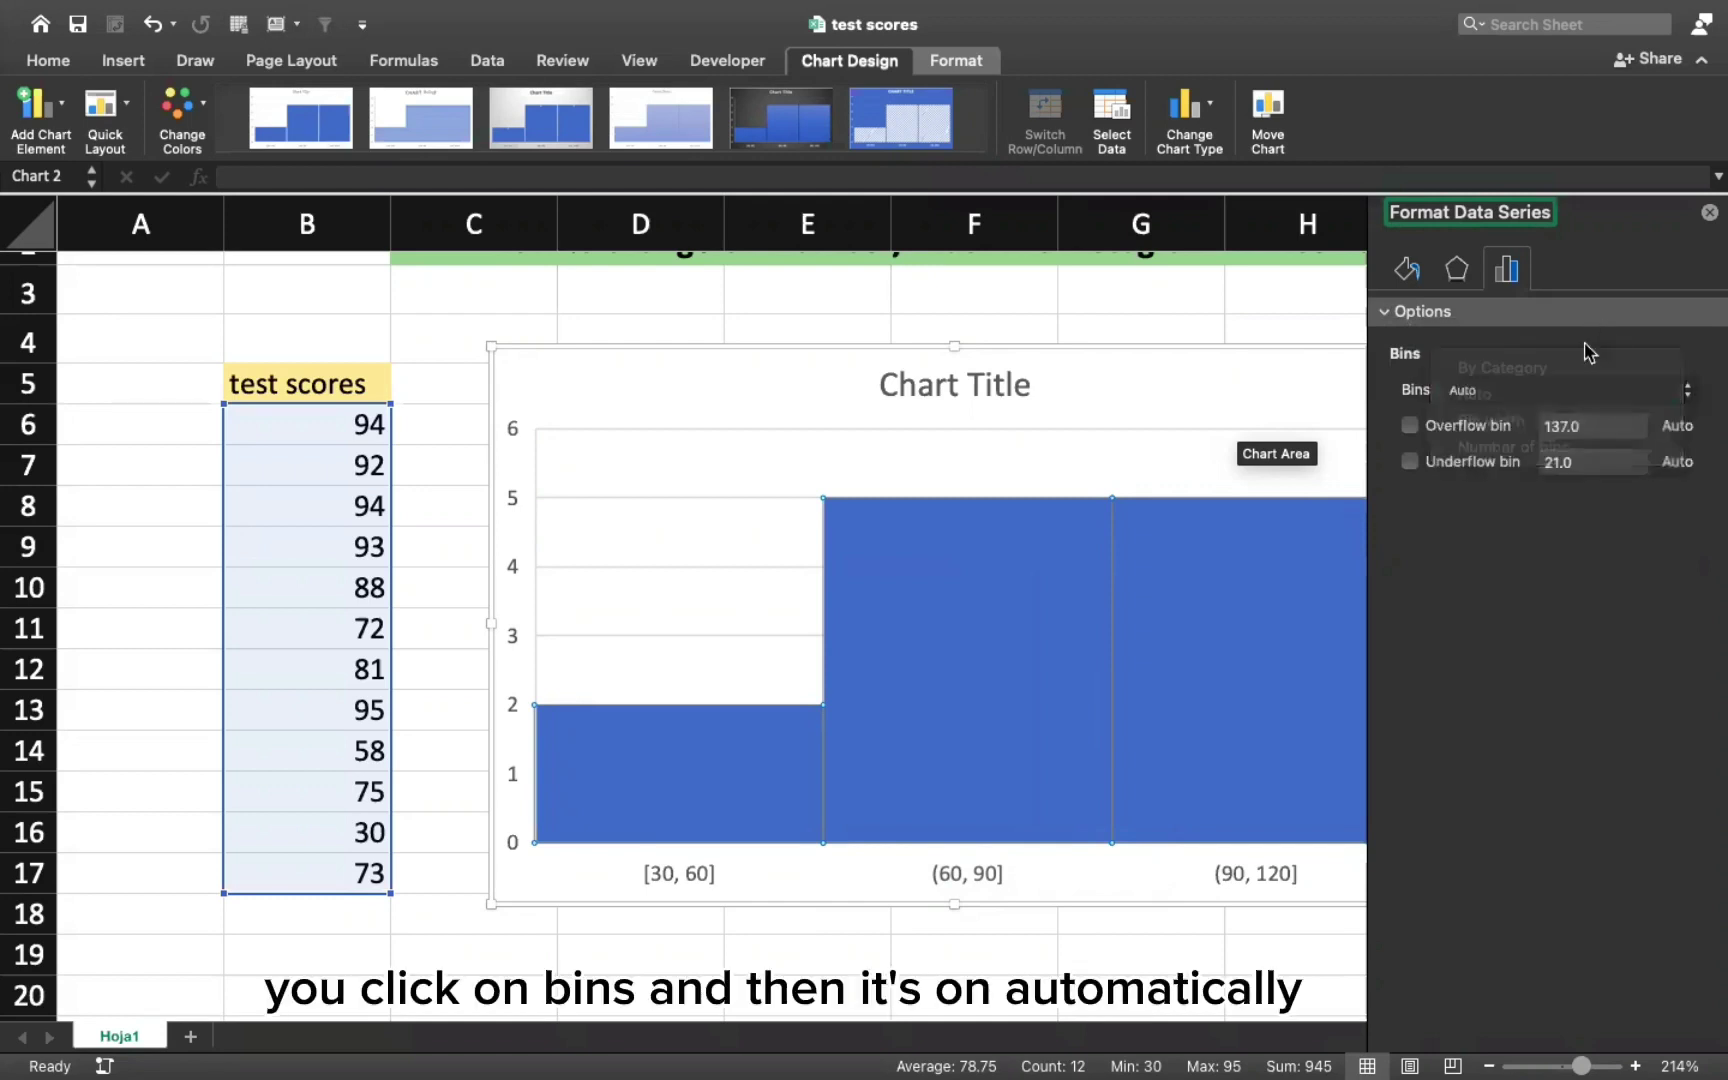
scroll(710, 752, "right", 2)
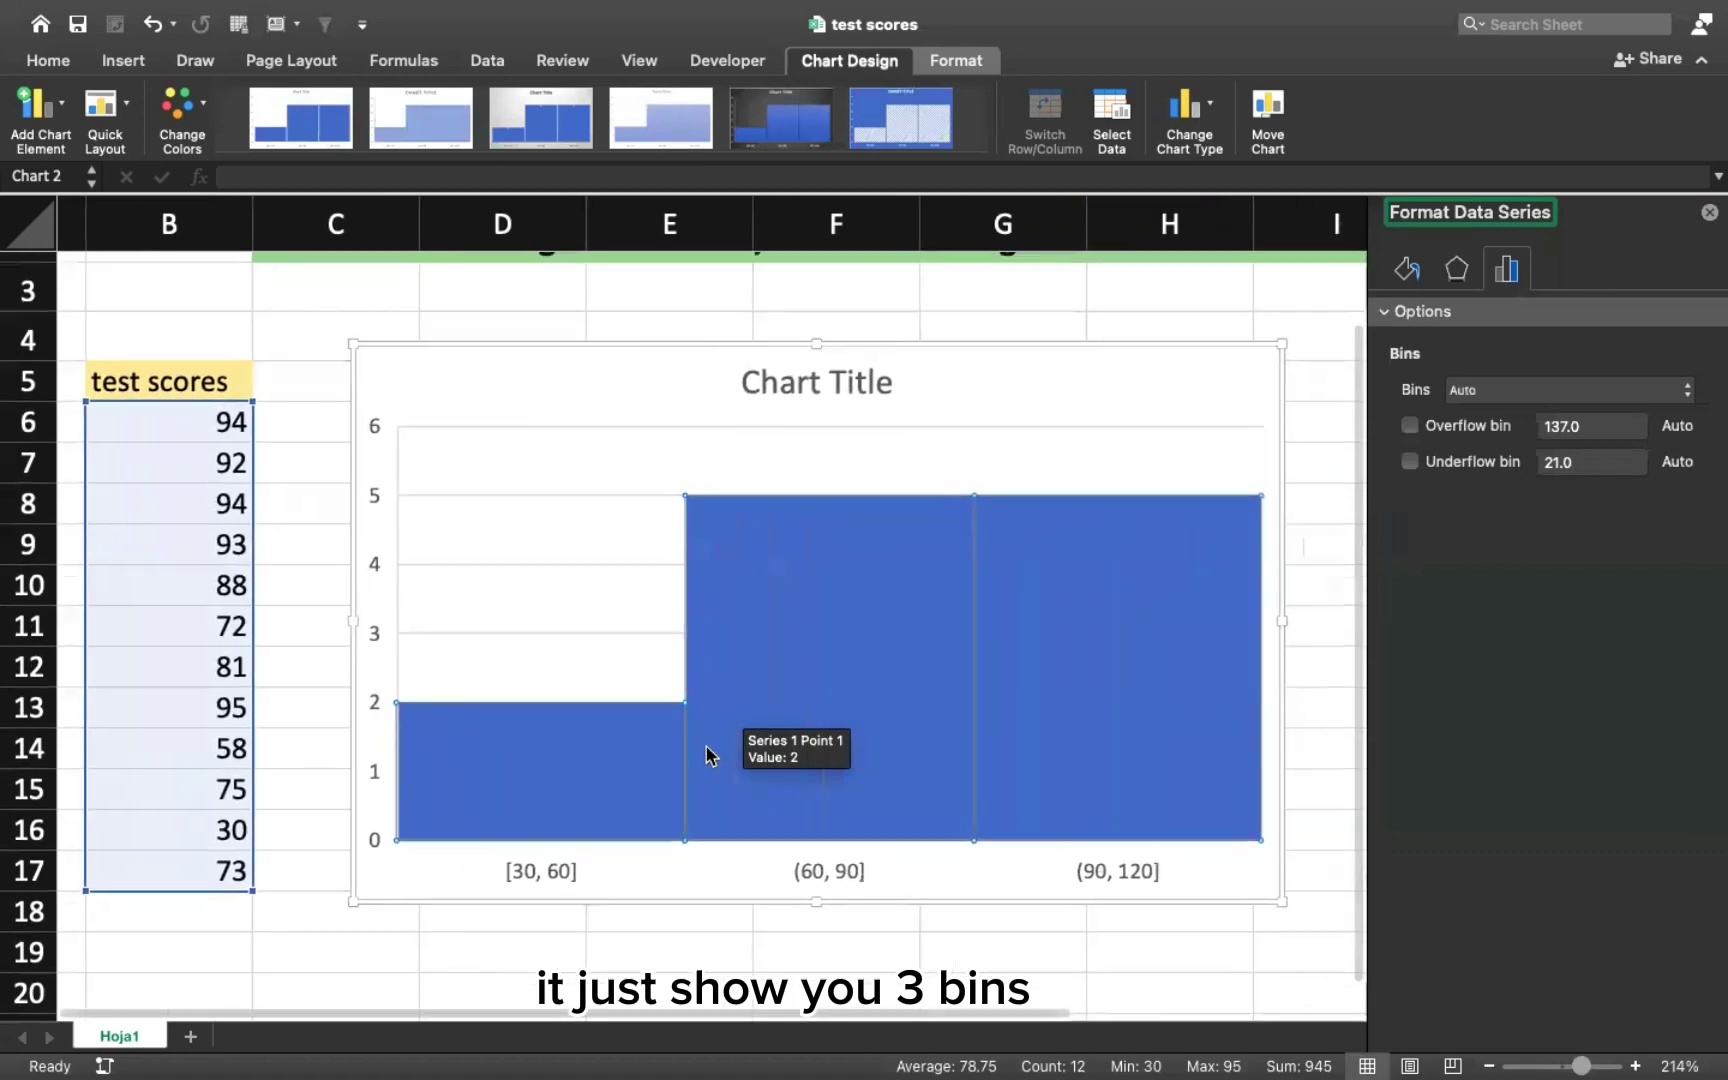
Step: Set the histogram's Bins option to Number of bins with a count of 7
left_click(1538, 400)
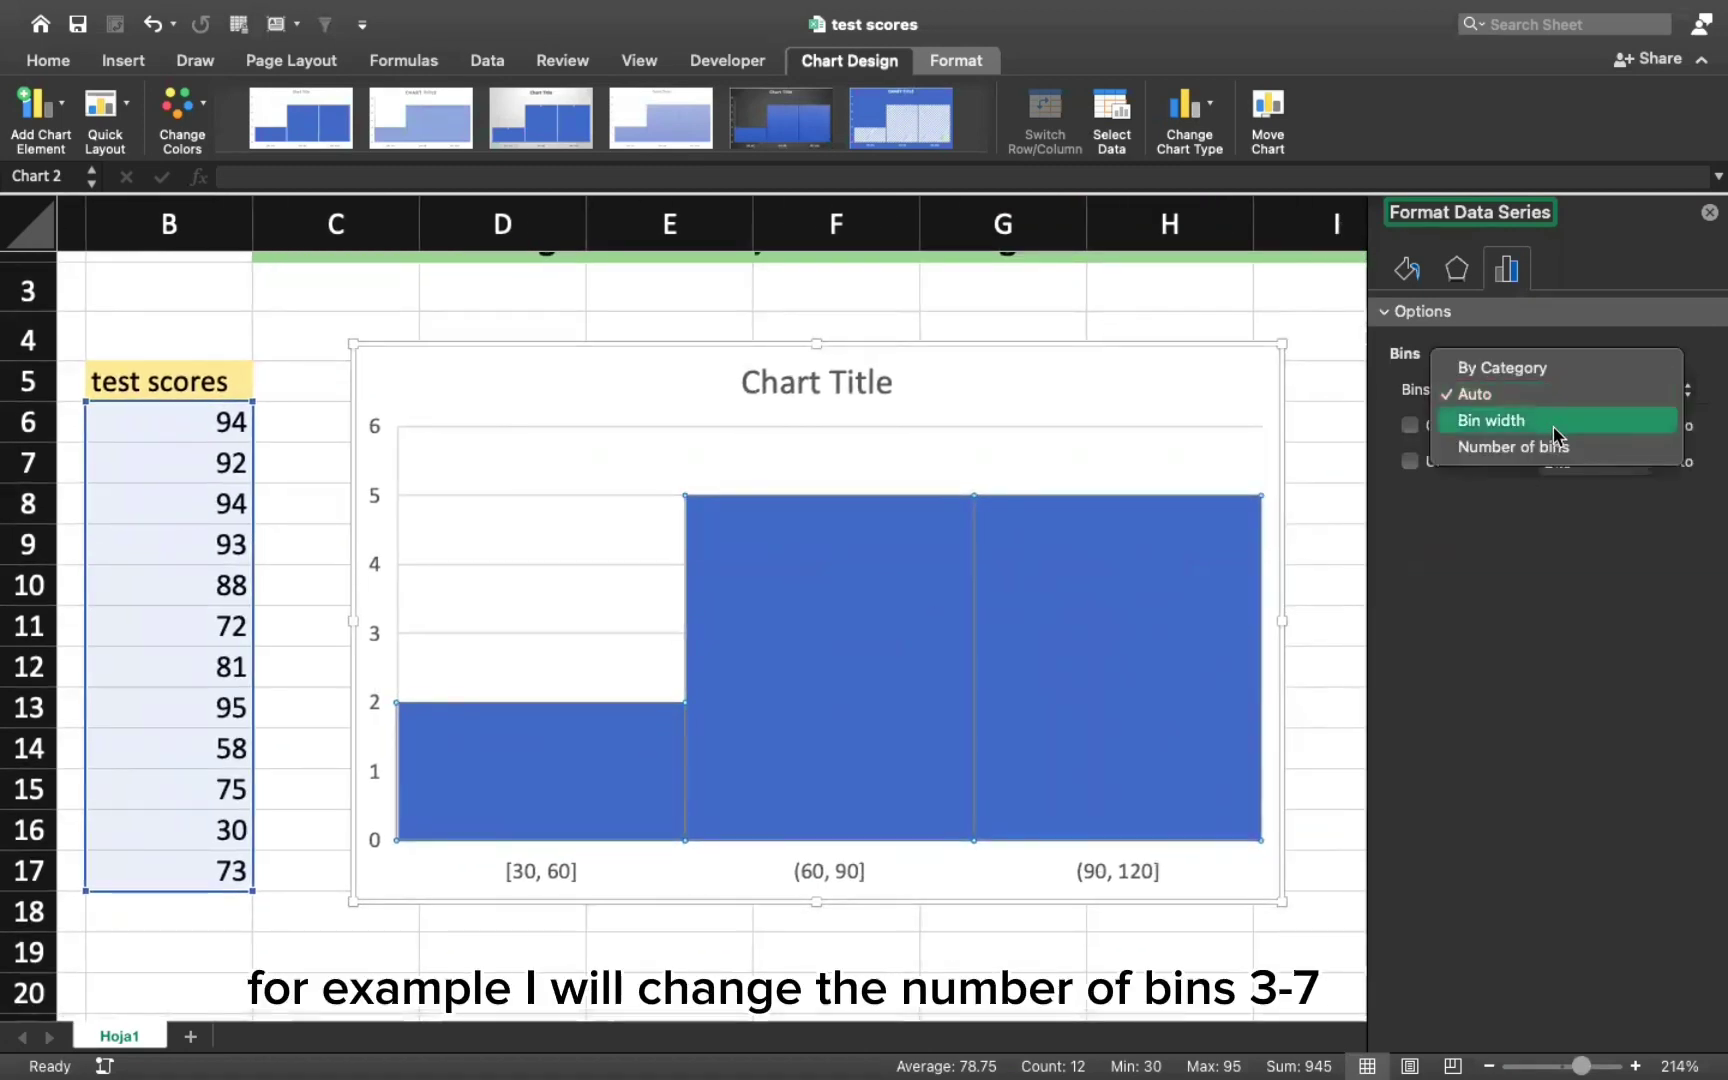
left_click(1568, 456)
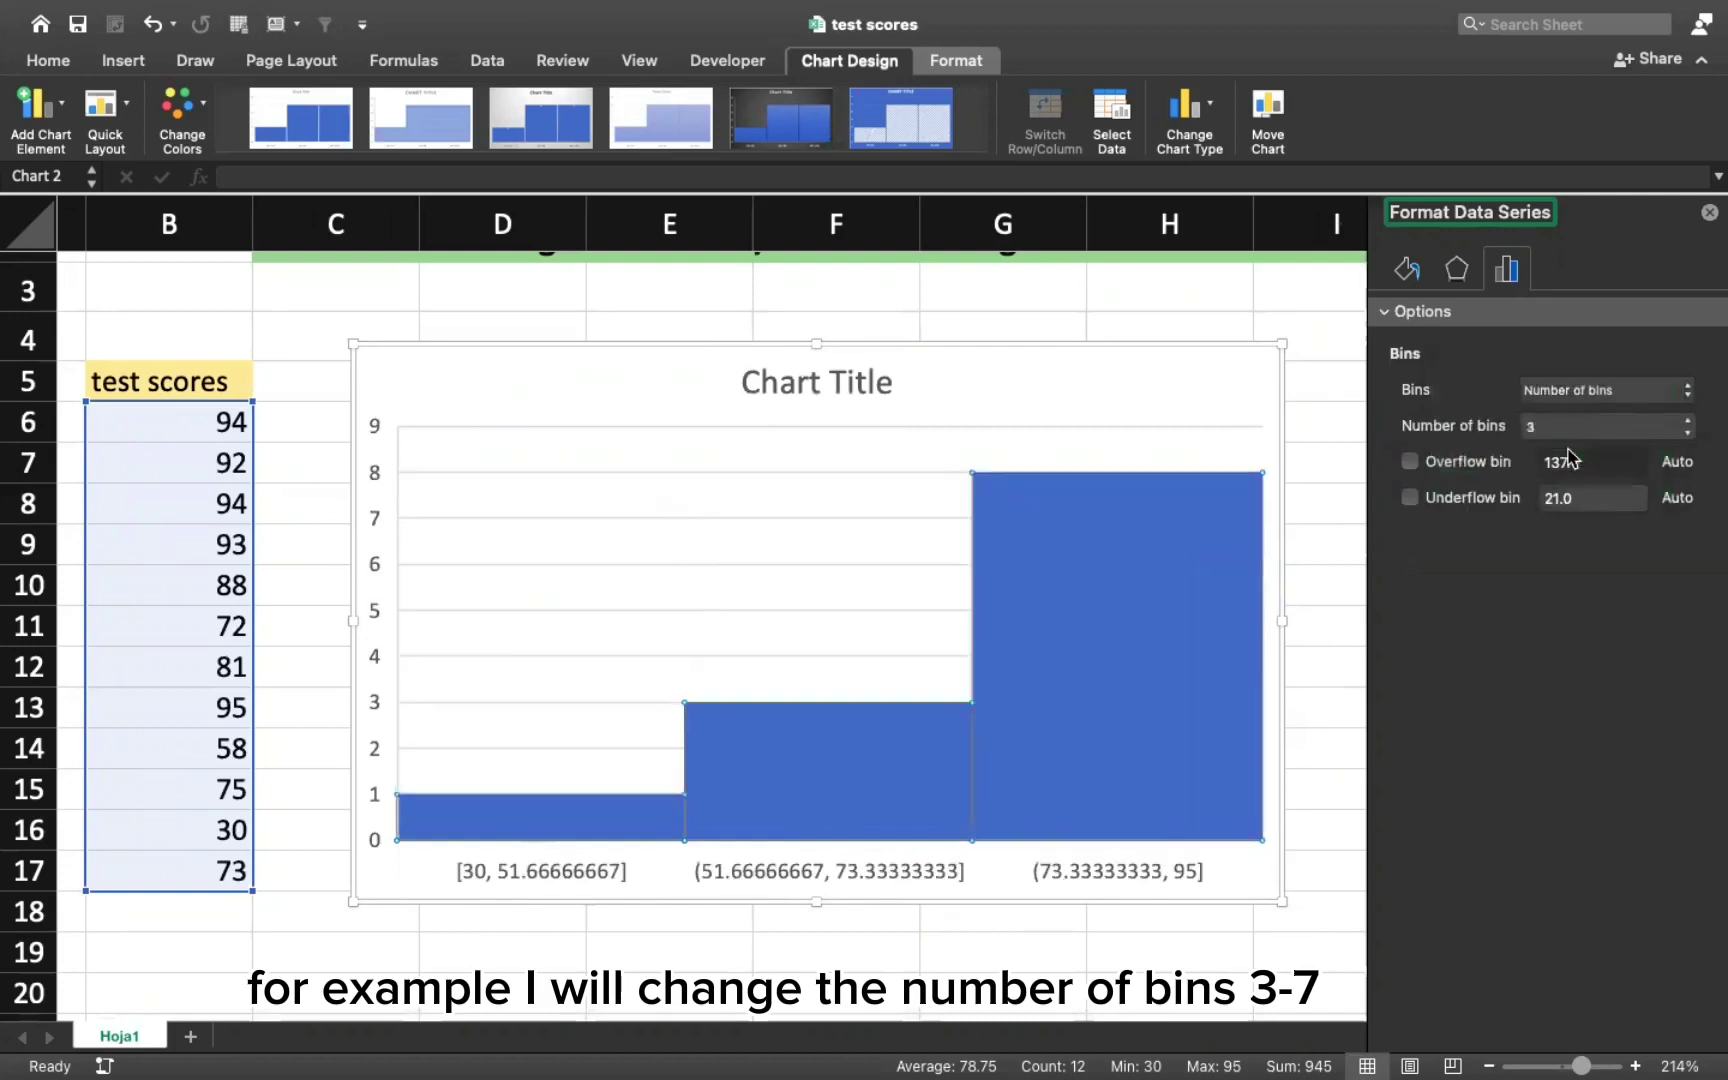
left_click(1619, 437)
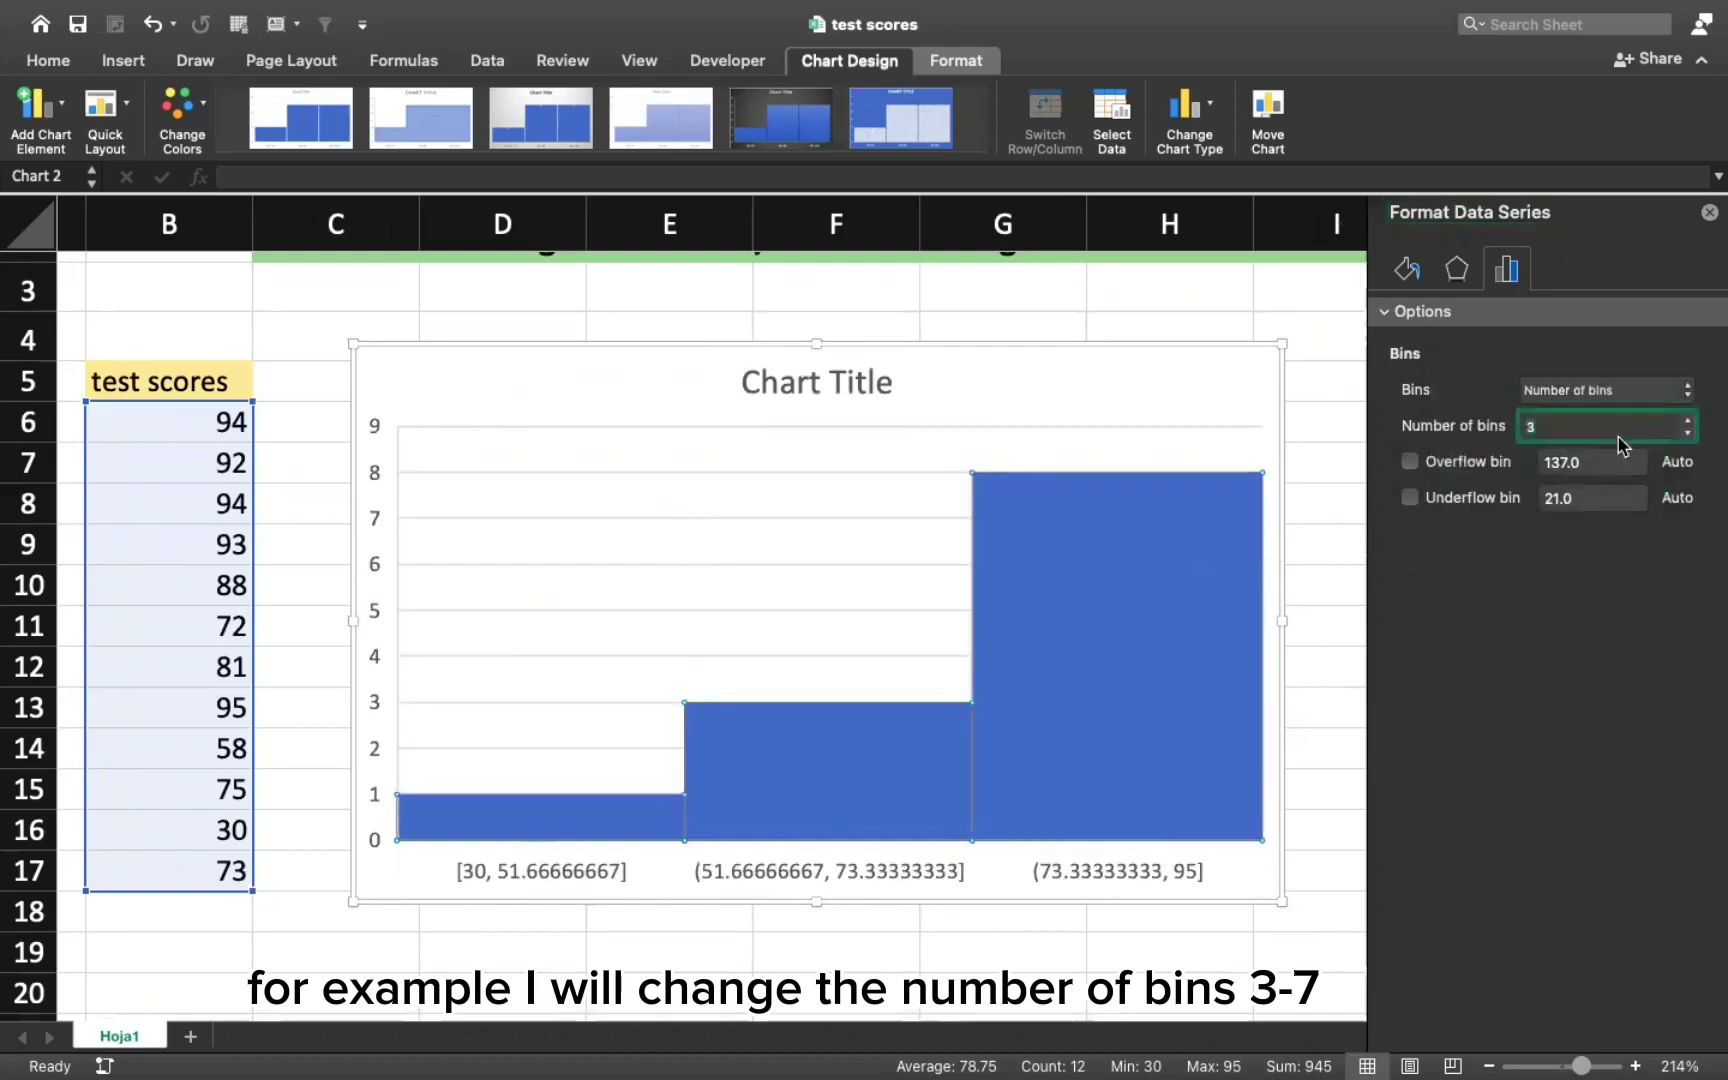
key("BackSpace")
type("7")
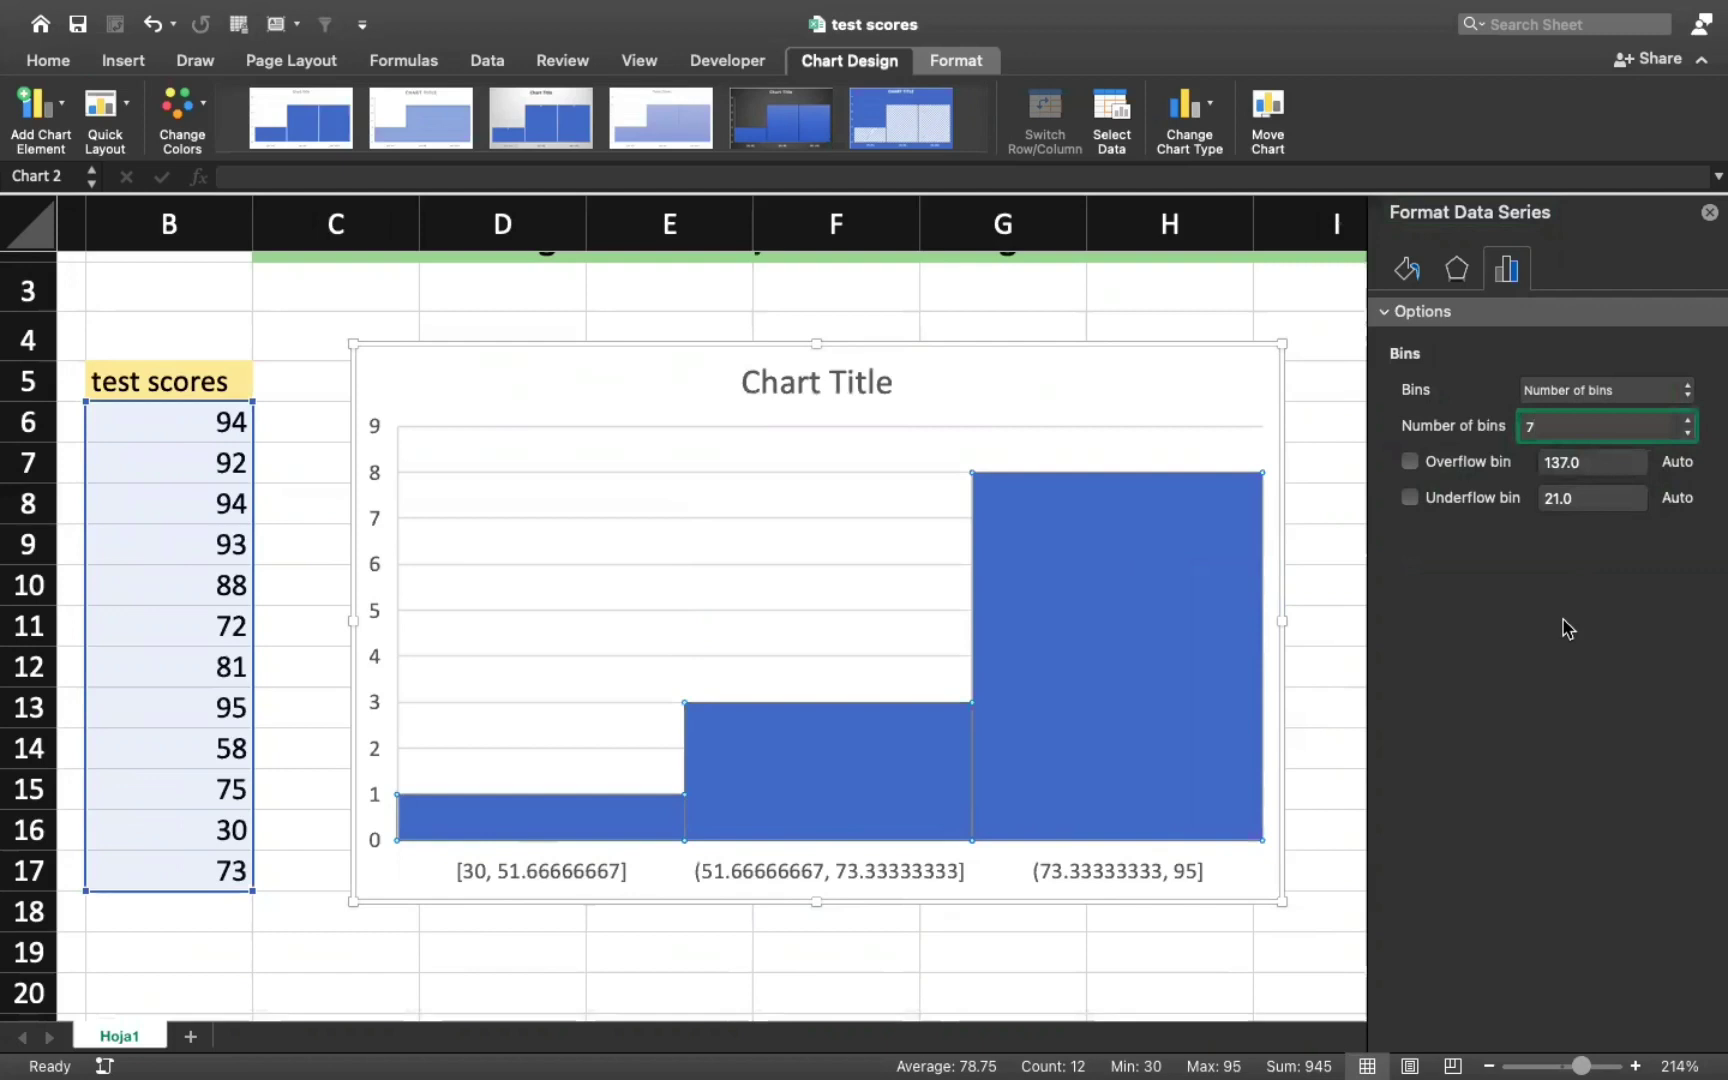
key("Return")
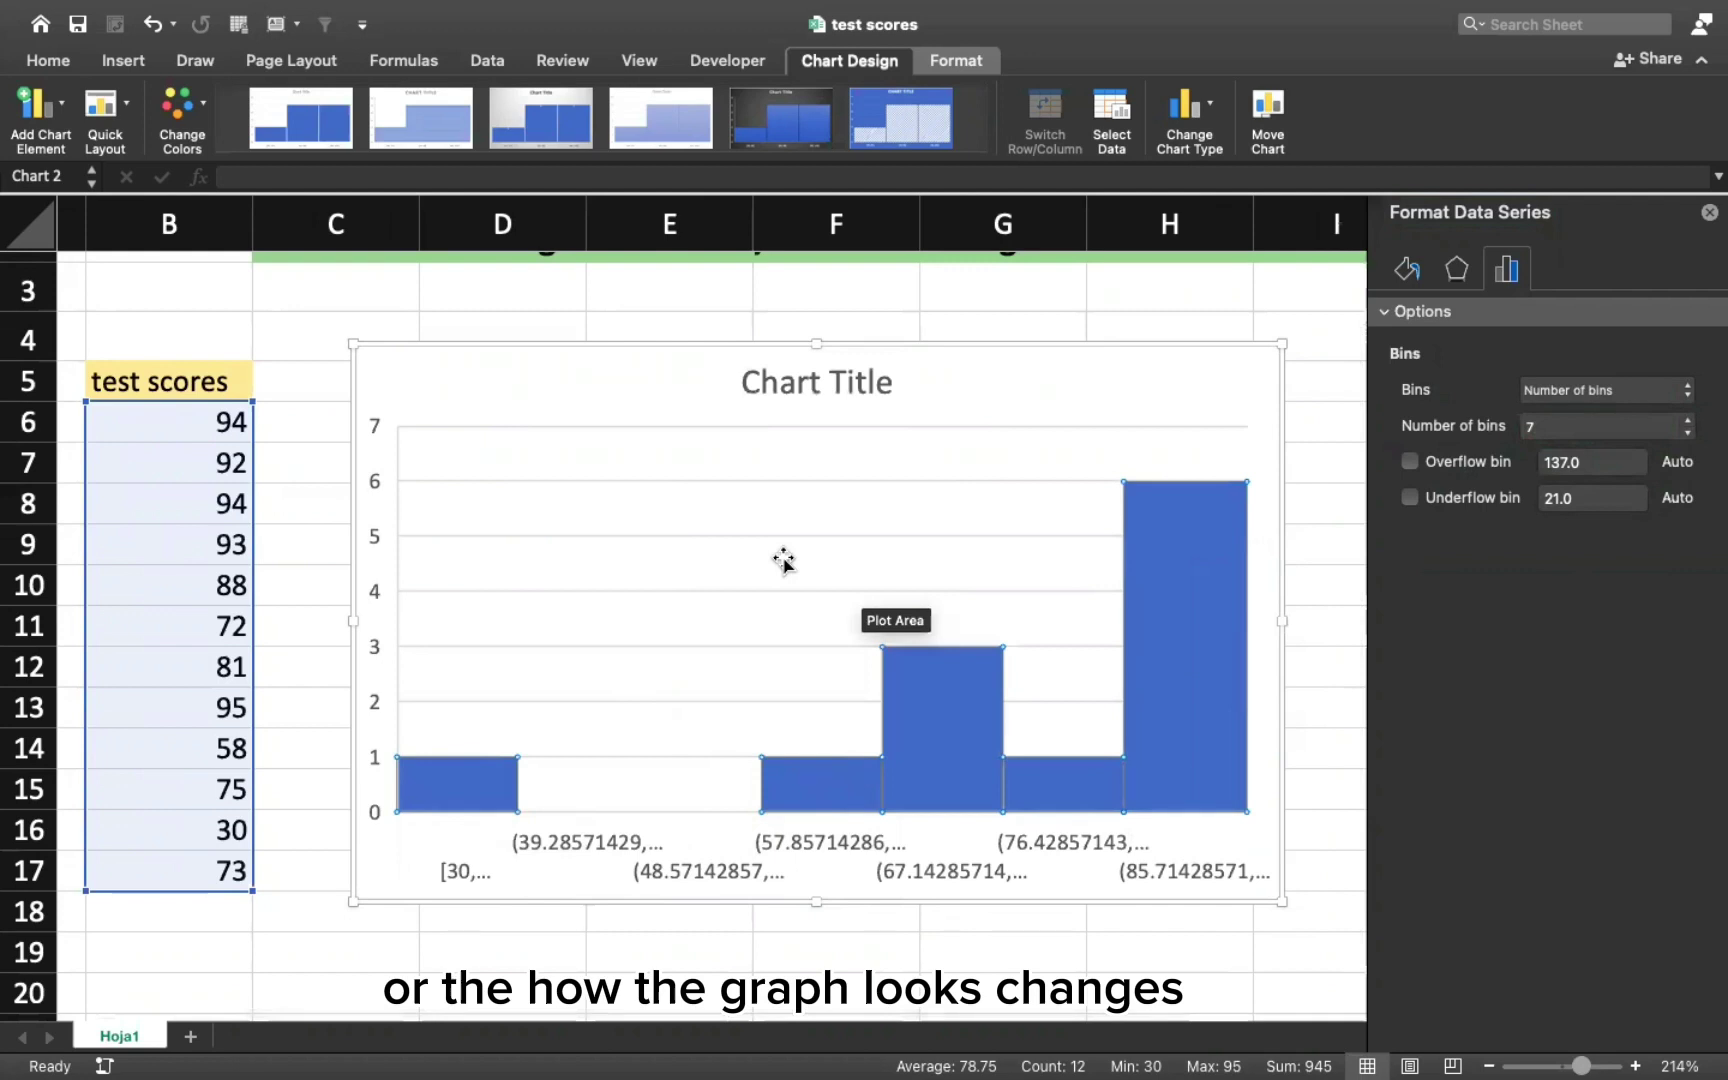
Step: Switch the Bins option to Bin width and set the width to 10
left_click(1582, 399)
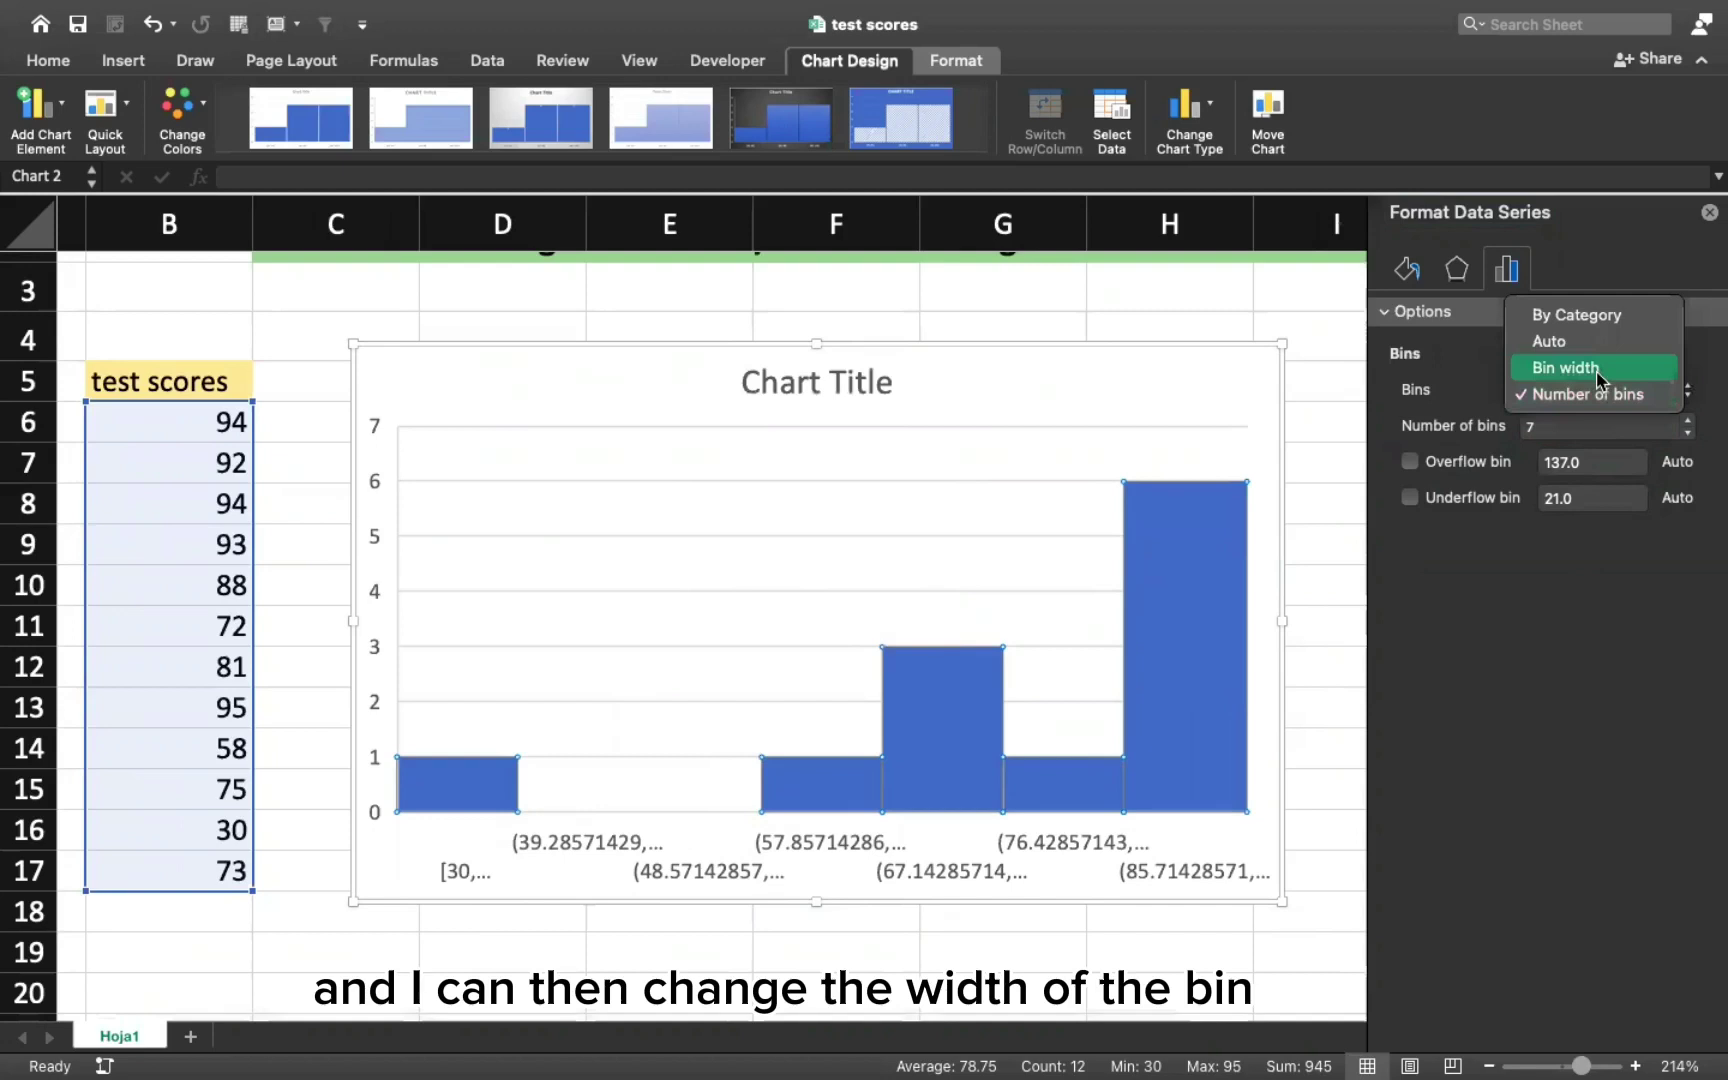
left_click(1584, 370)
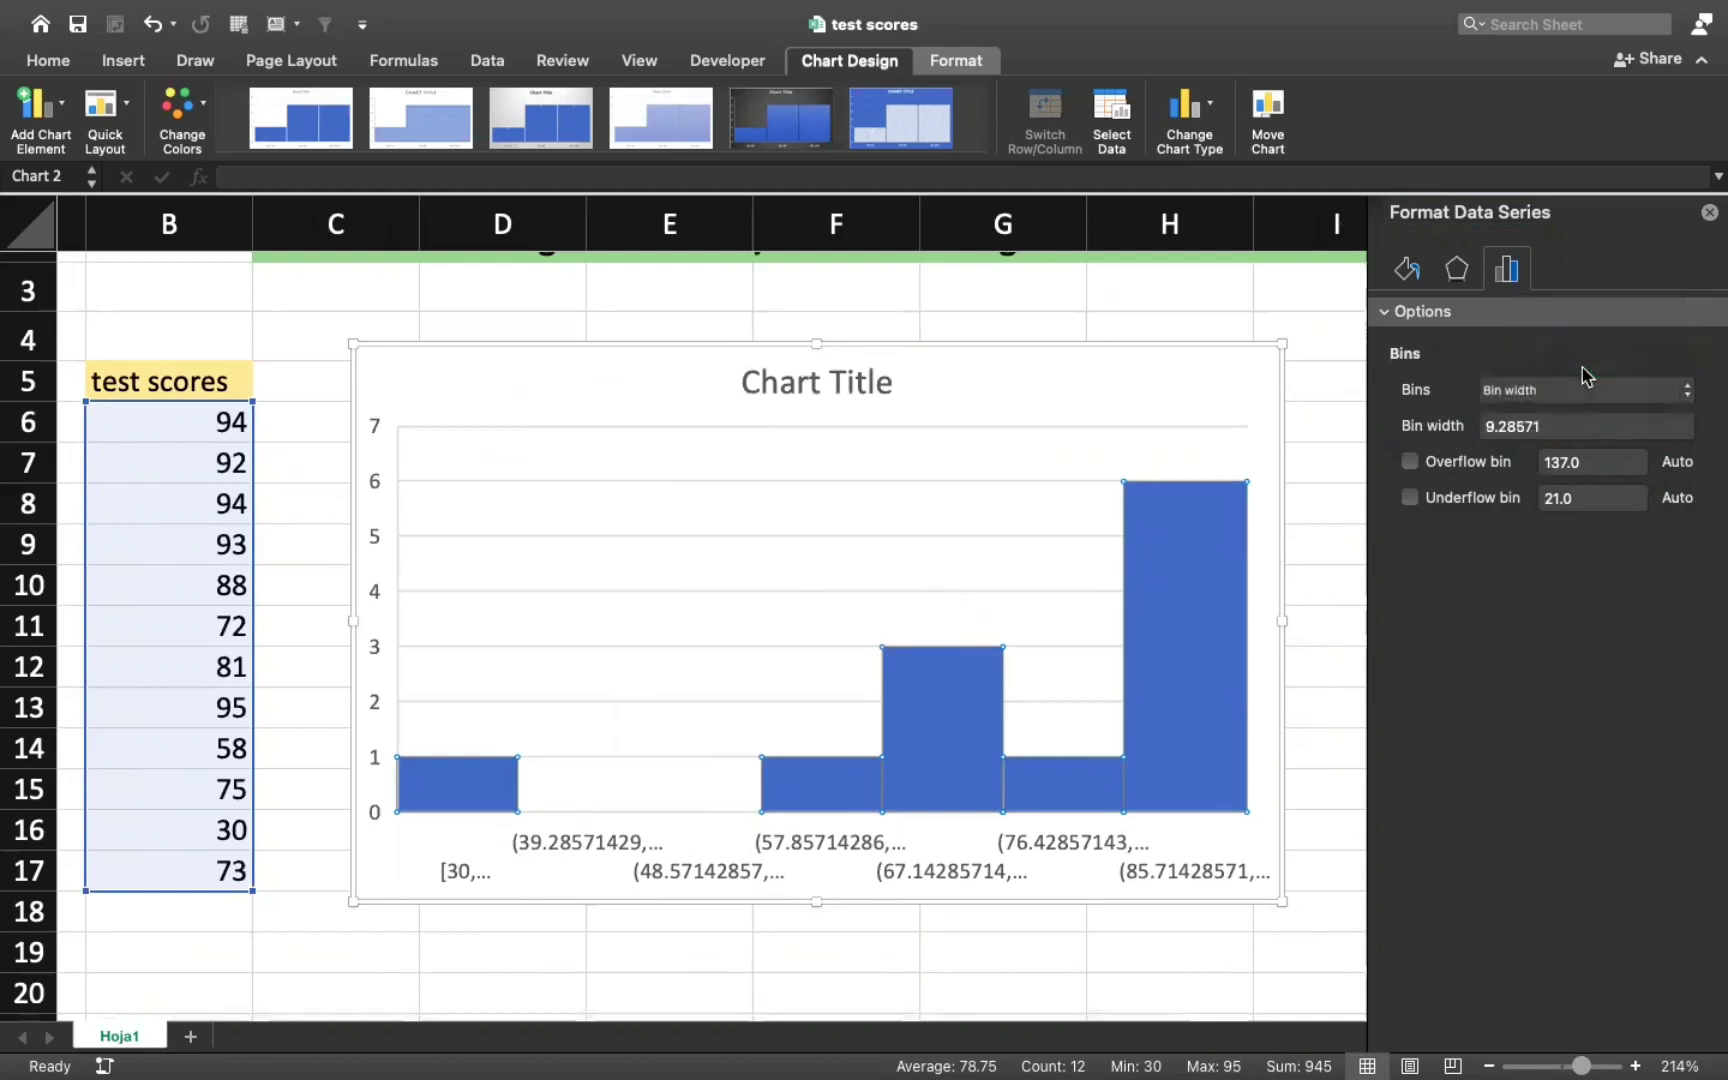
left_click(1548, 426)
key("BackSpace")
key("BackSpace")
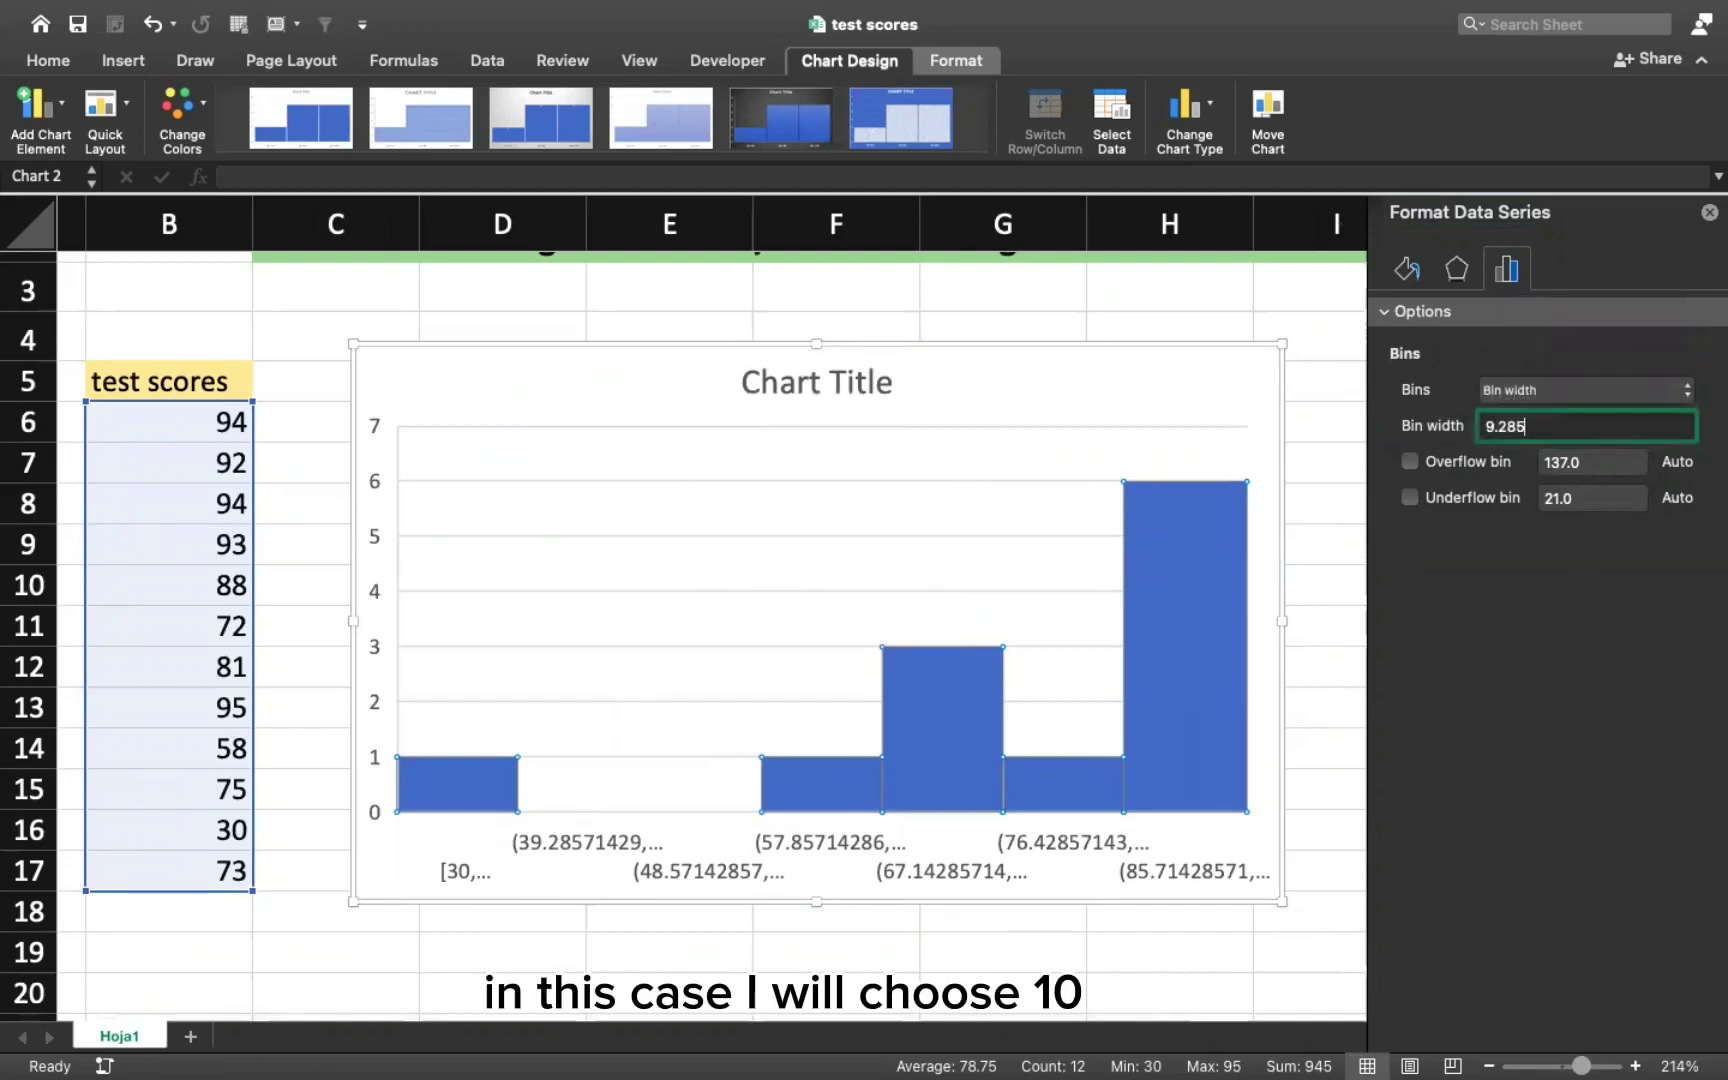
type("10")
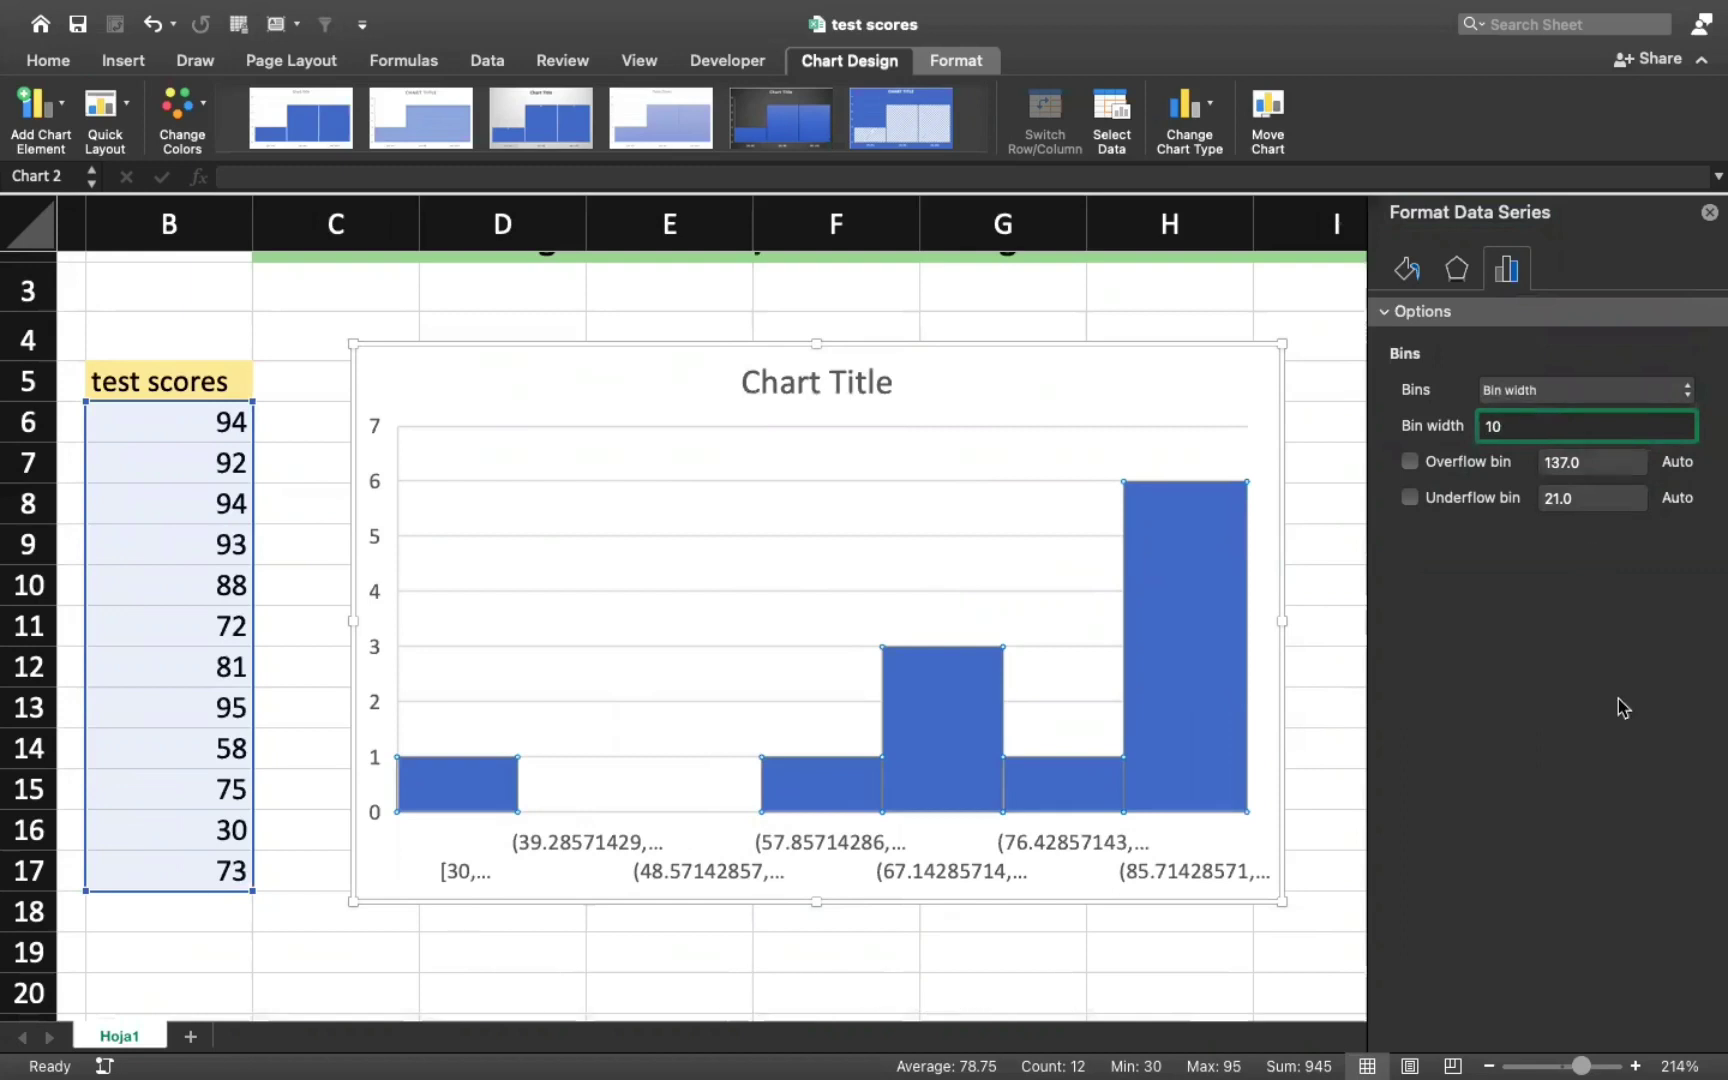
key("Return")
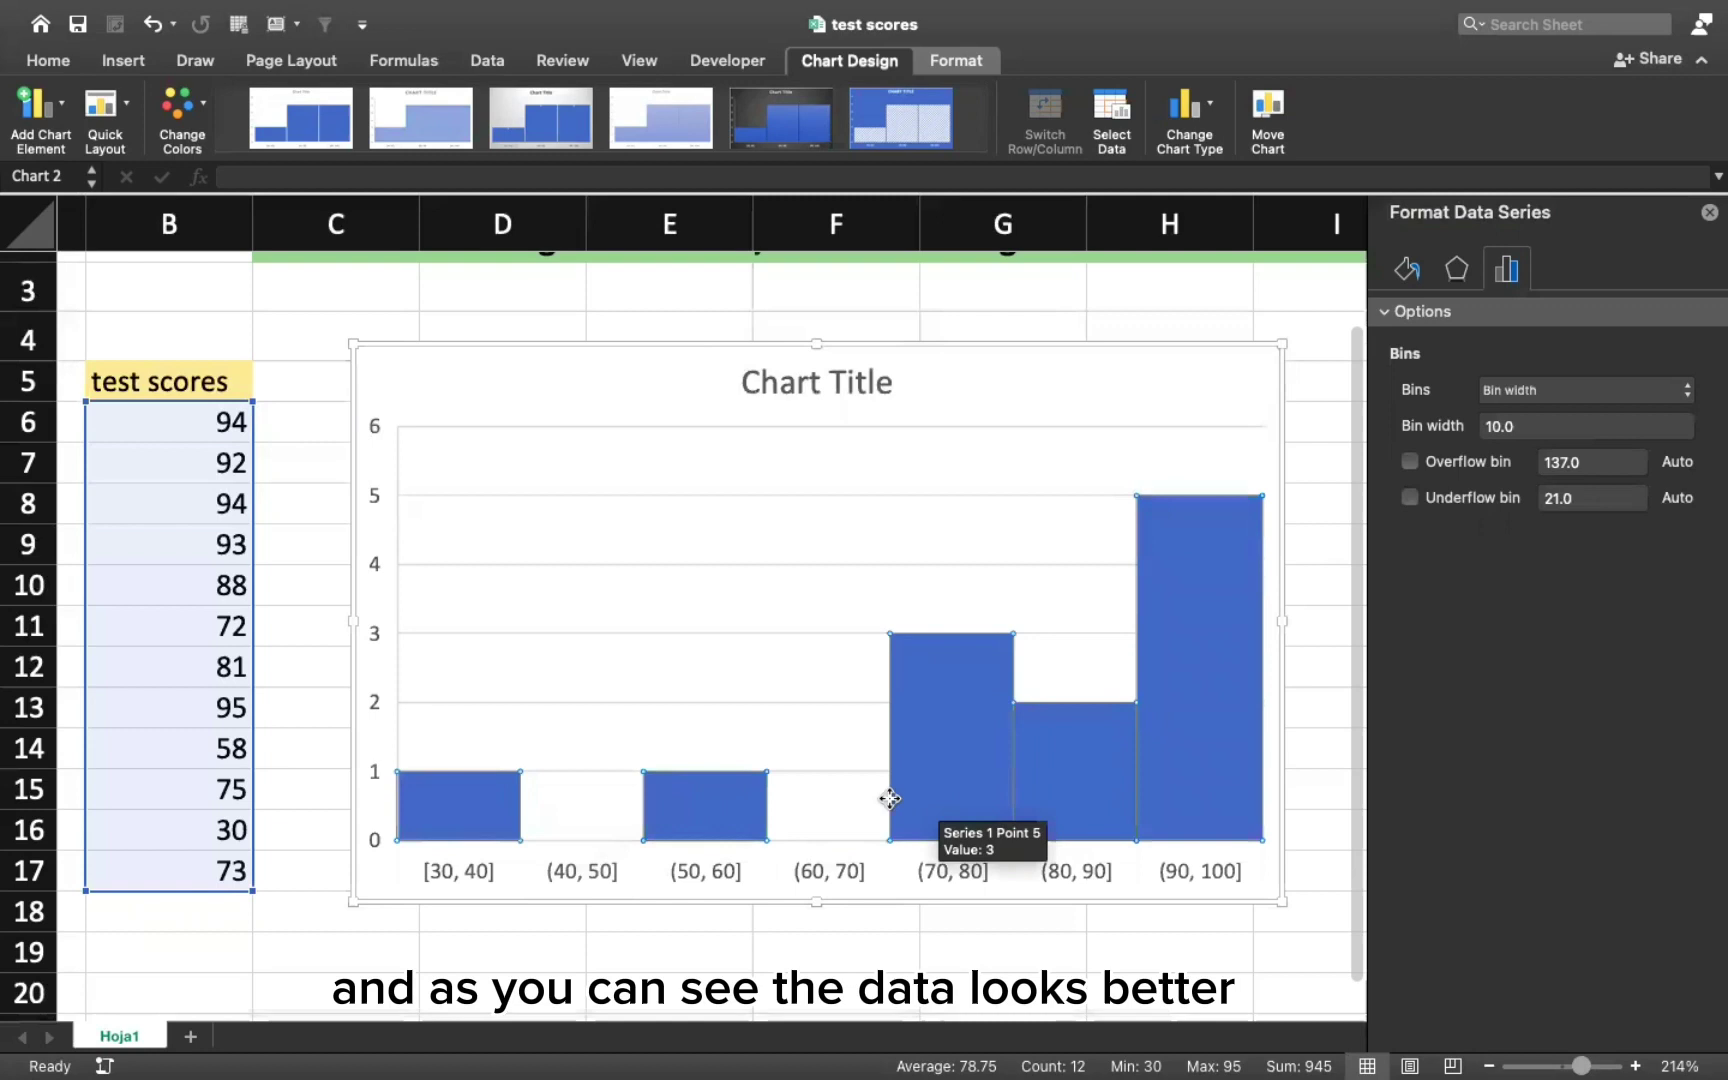
scroll(920, 828, "left", 2)
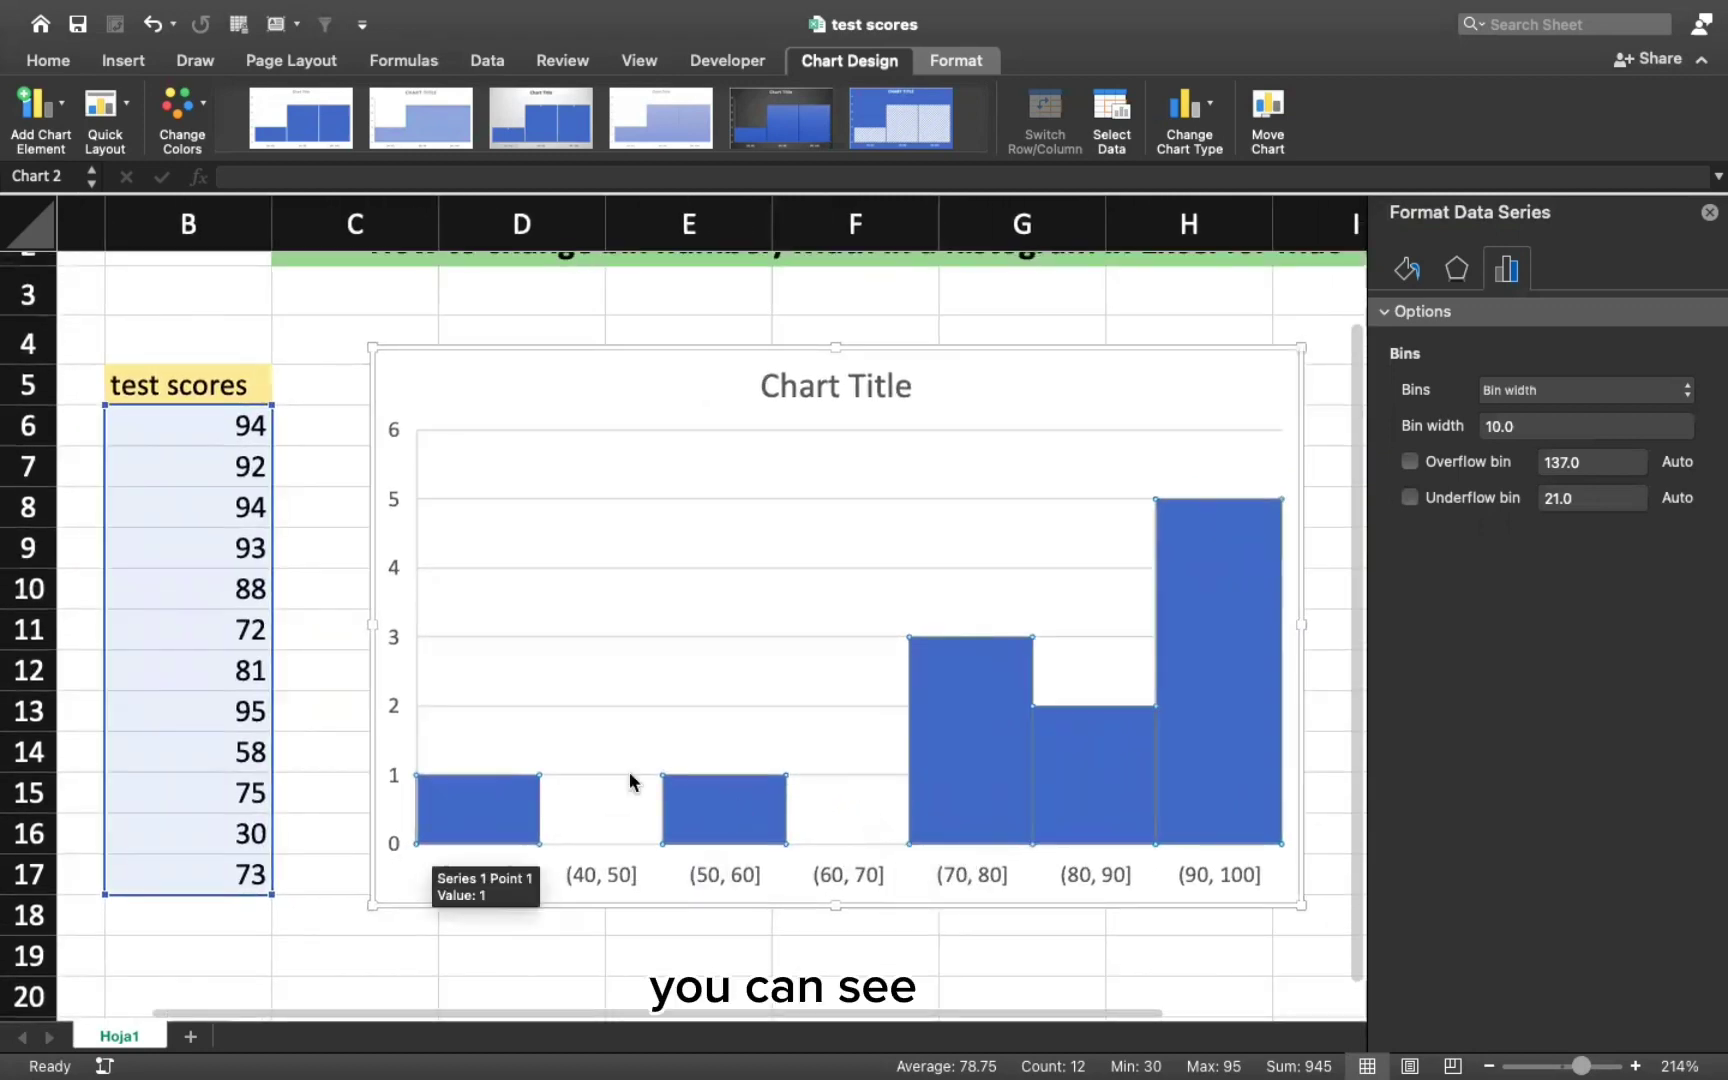
scroll(757, 744, "right", 2)
scroll(757, 744, "up", 1)
scroll(757, 744, "left", 2)
scroll(757, 744, "down", 1)
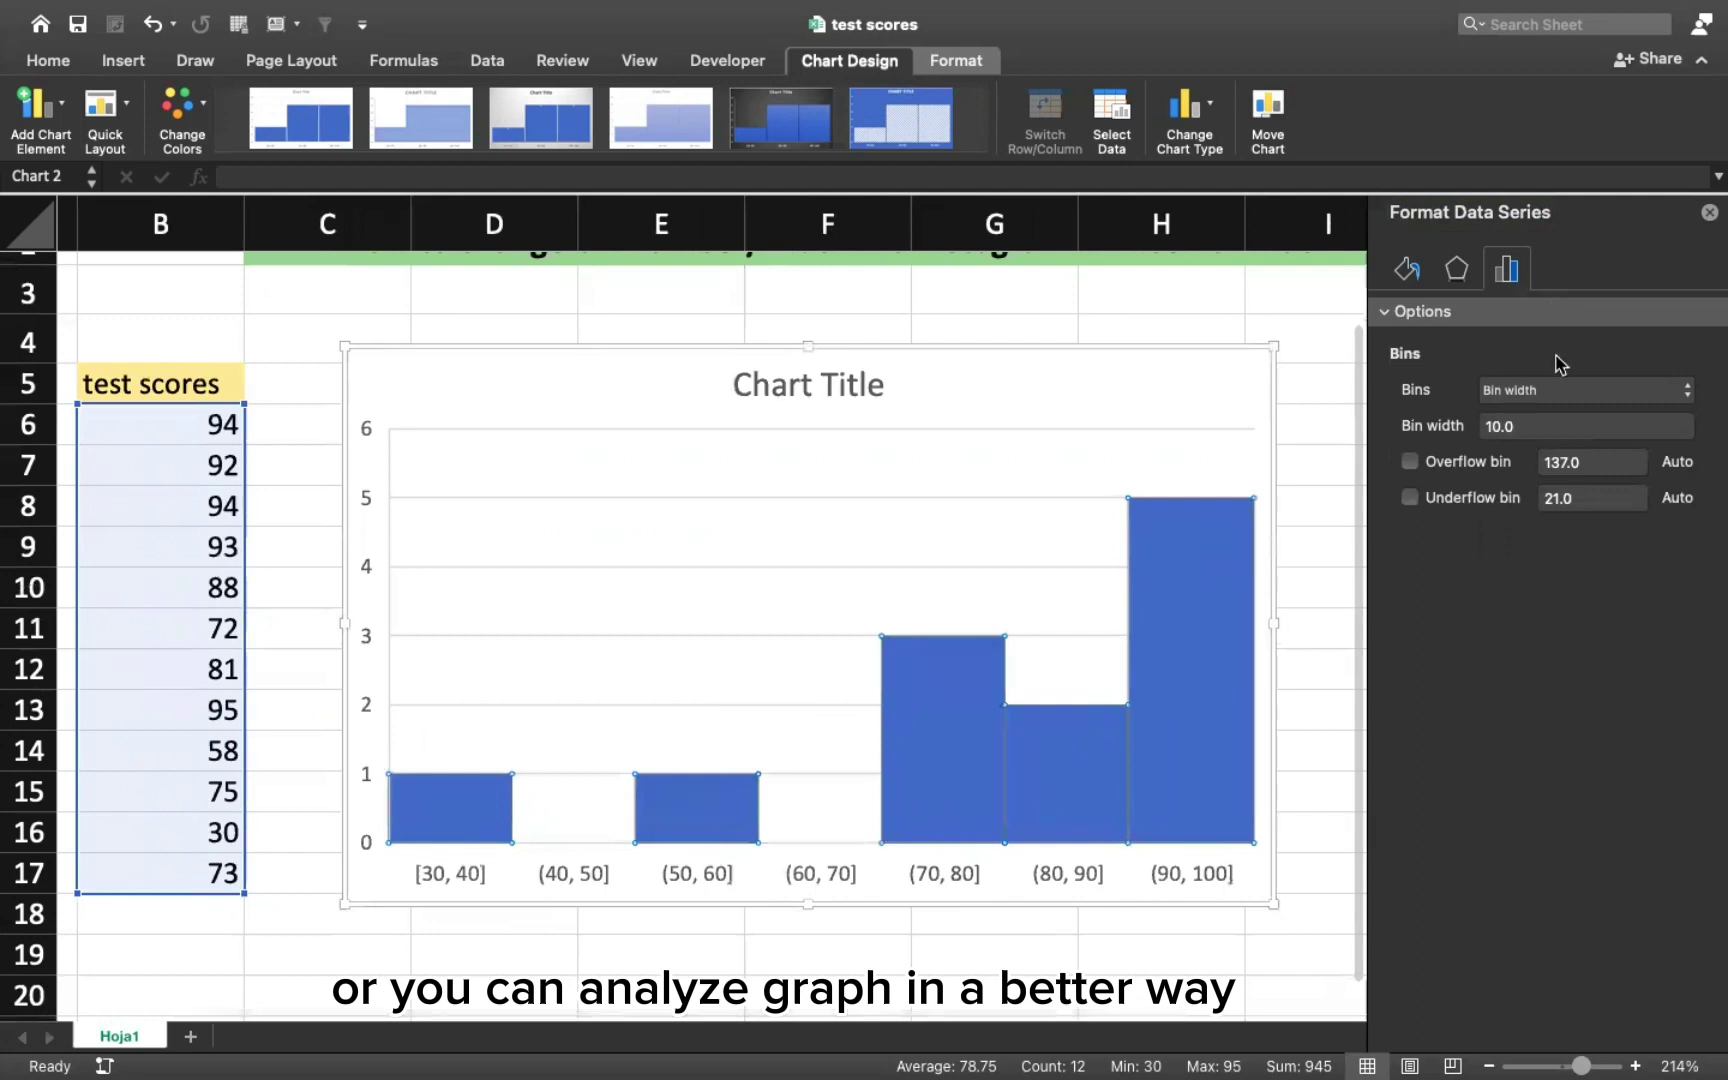
left_click(1710, 214)
left_click(895, 920)
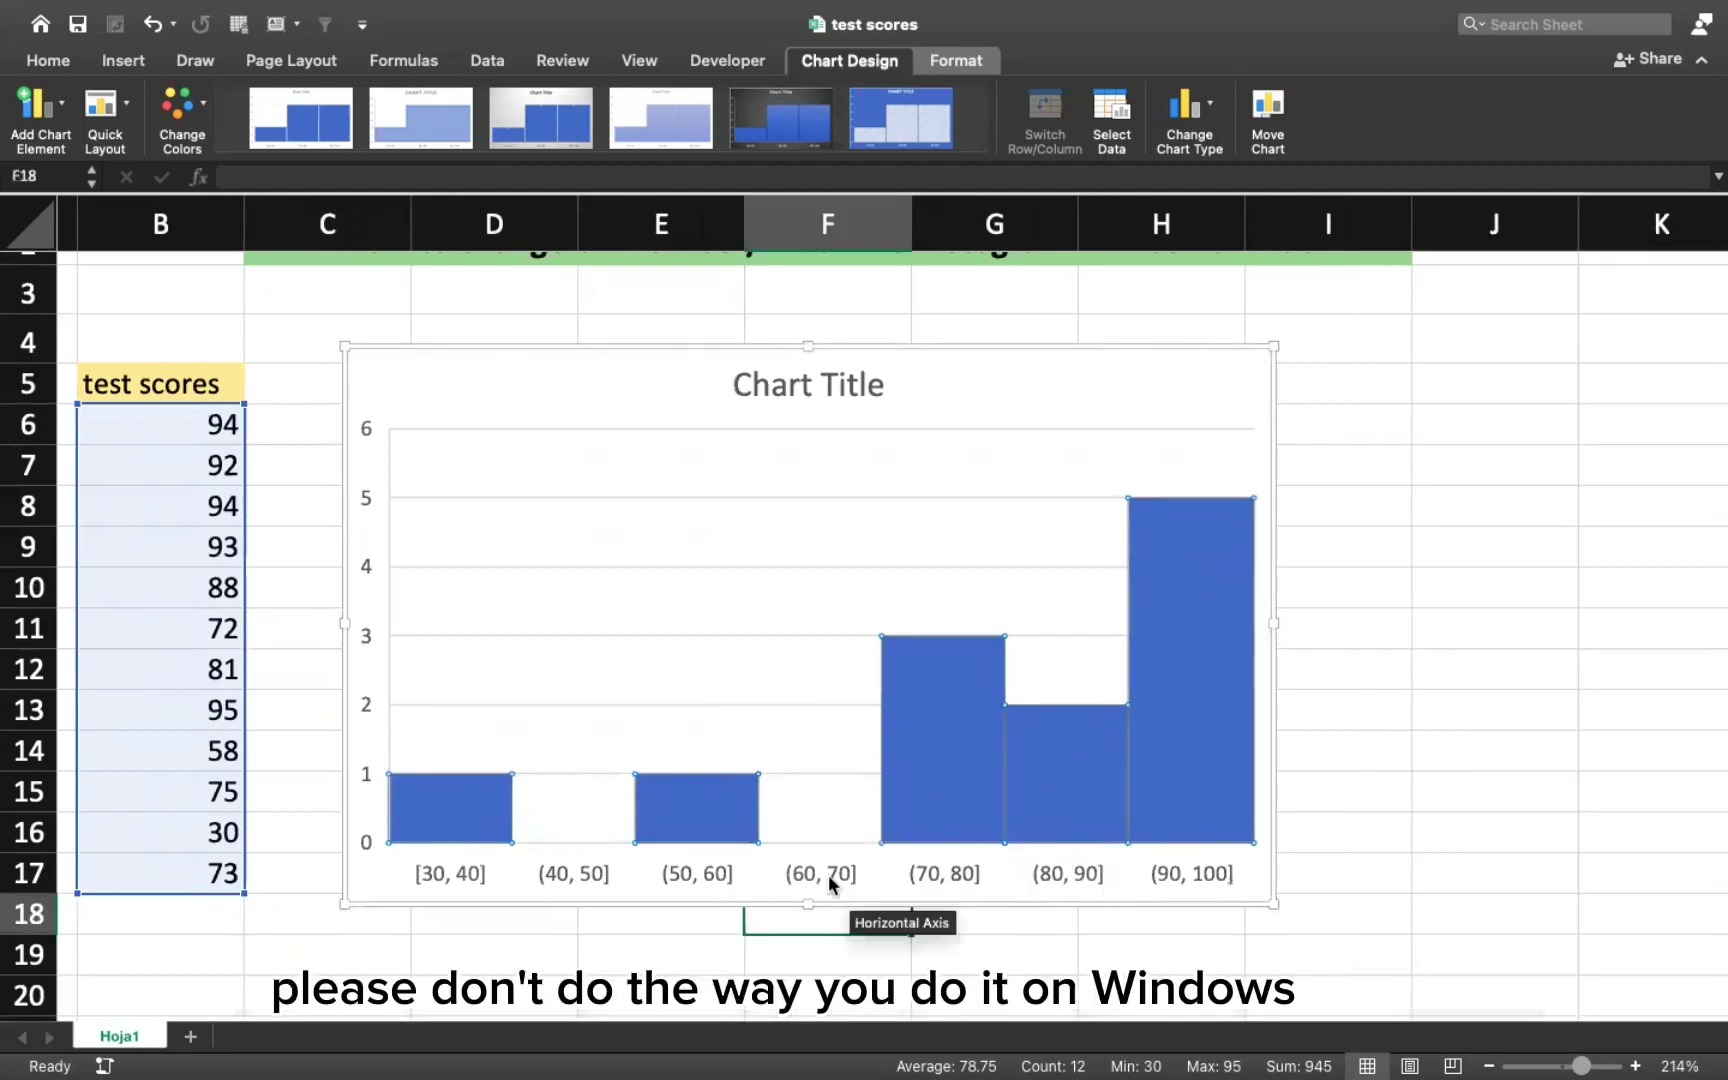
left_click(828, 875)
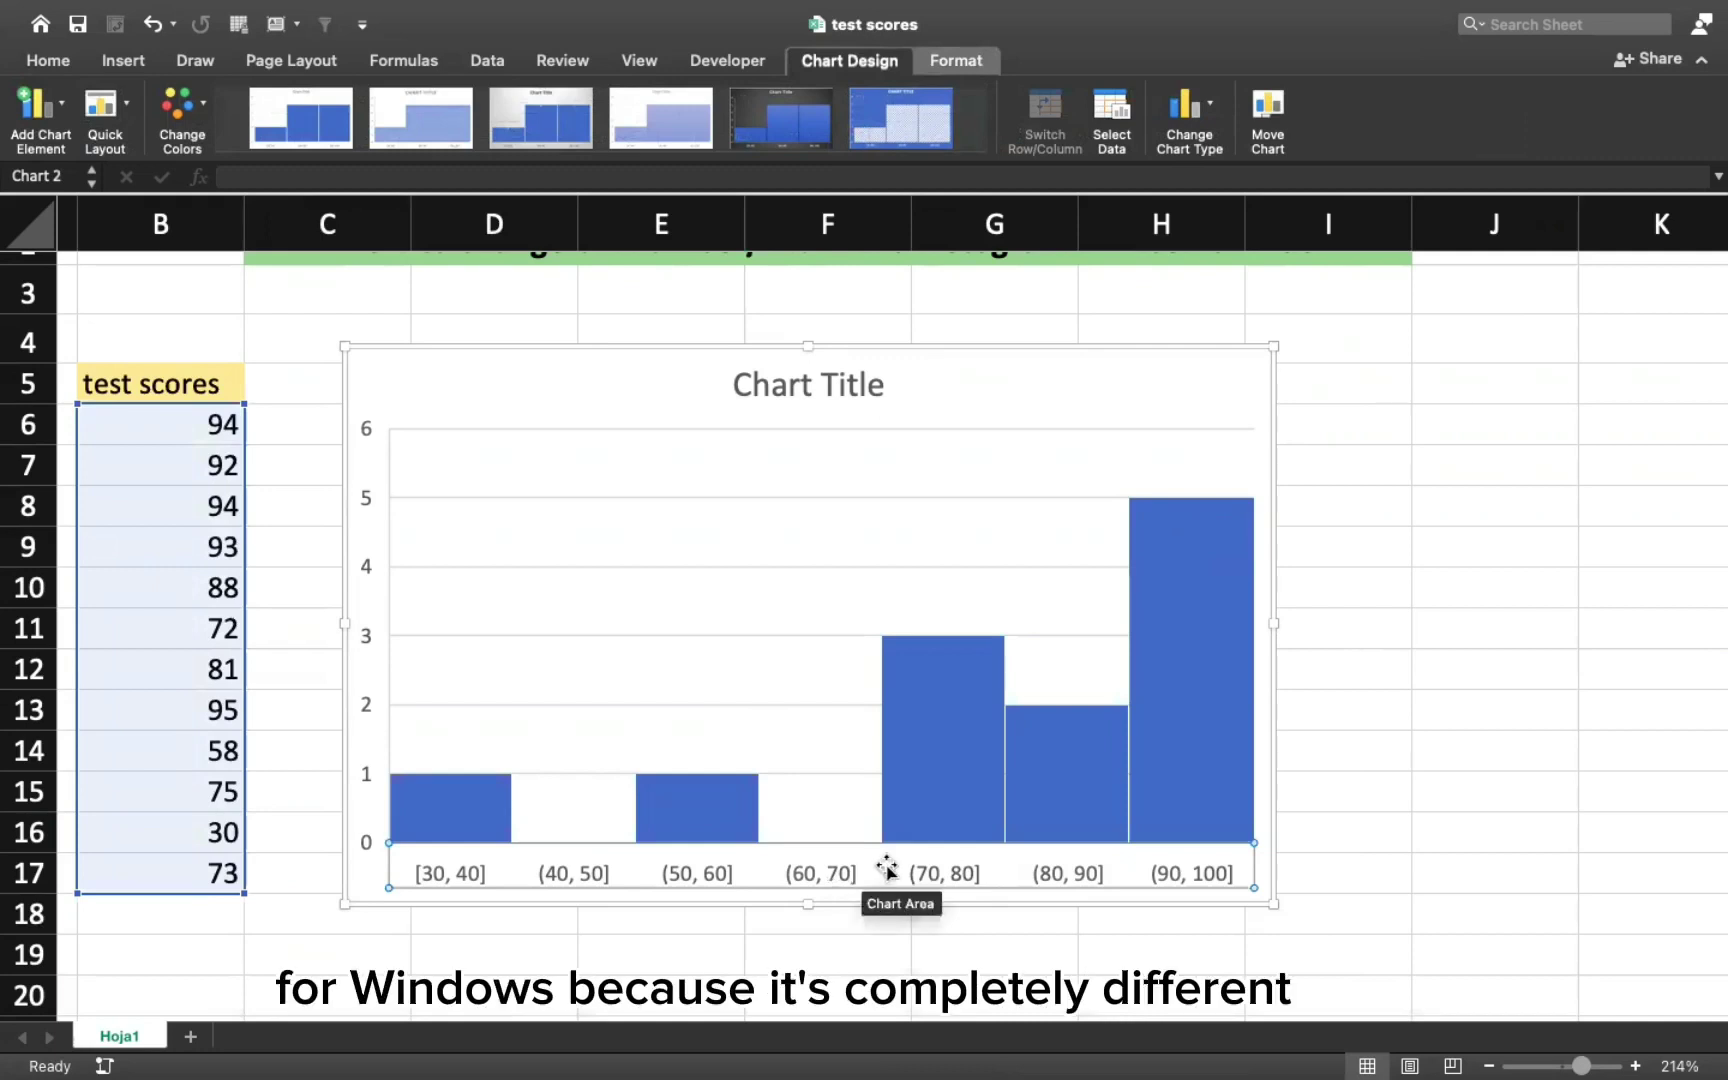
left_click(923, 674)
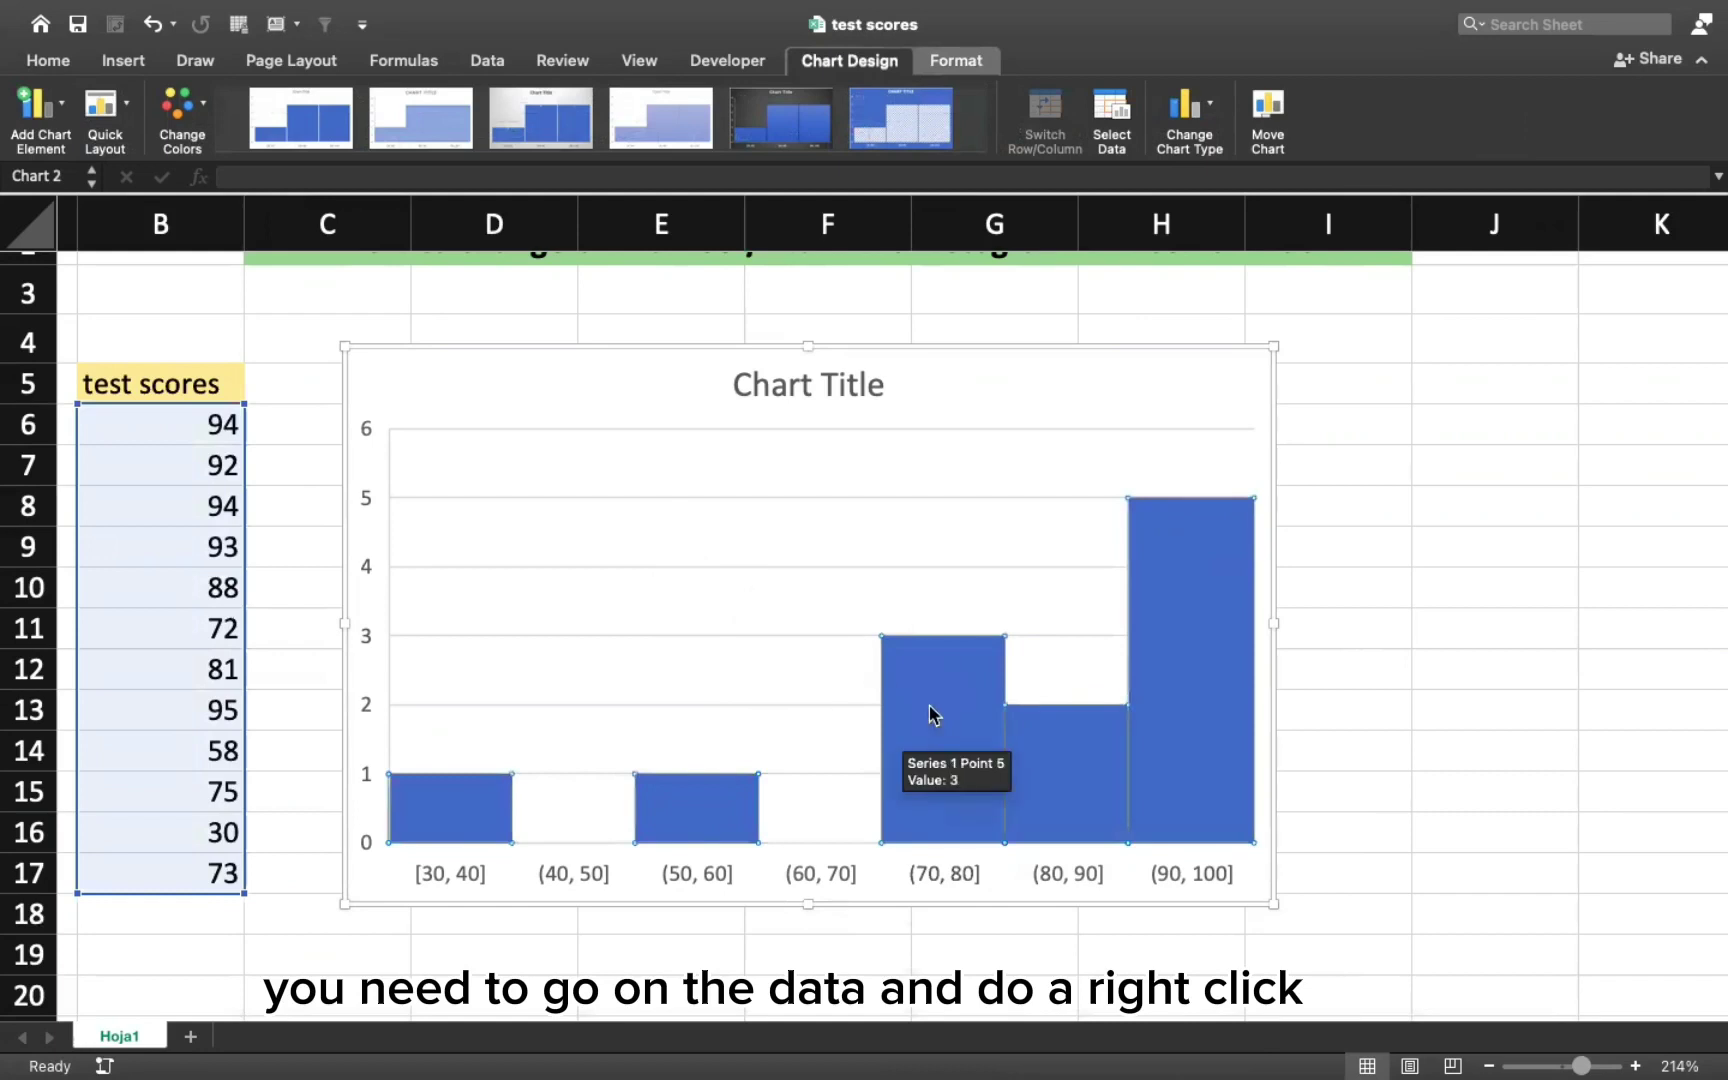
right_click(929, 713)
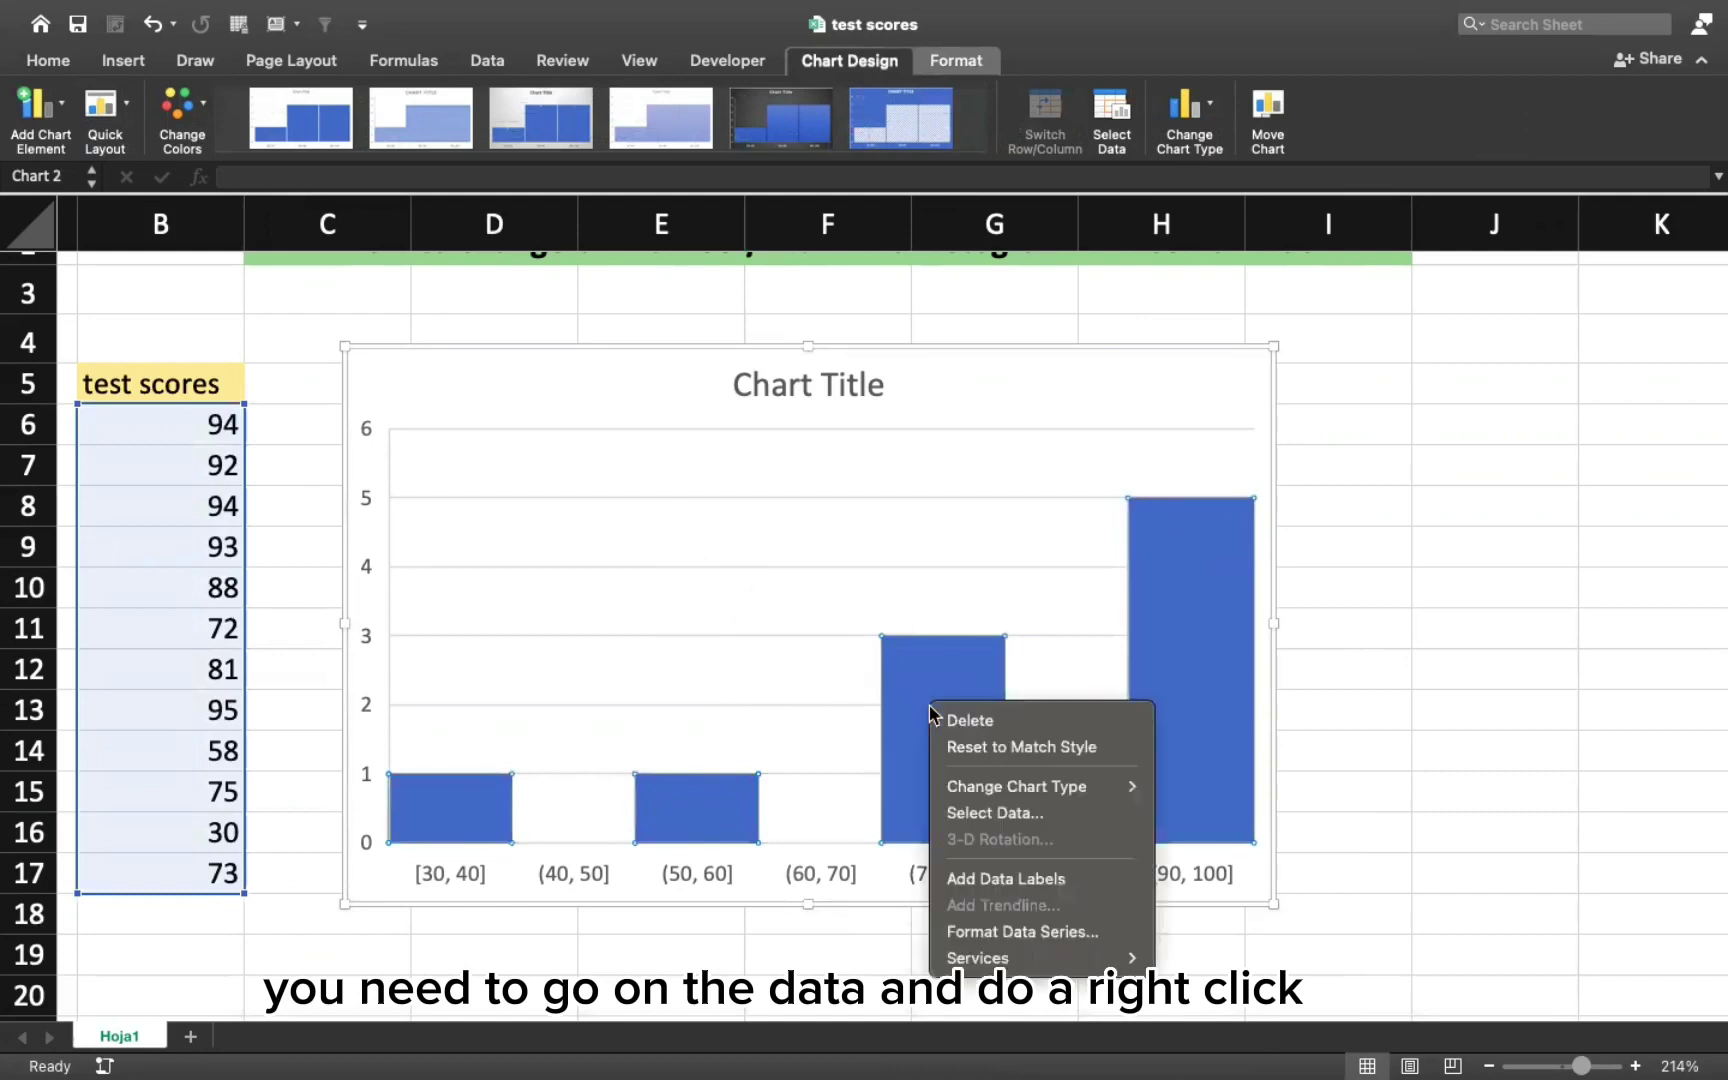
left_click(1022, 932)
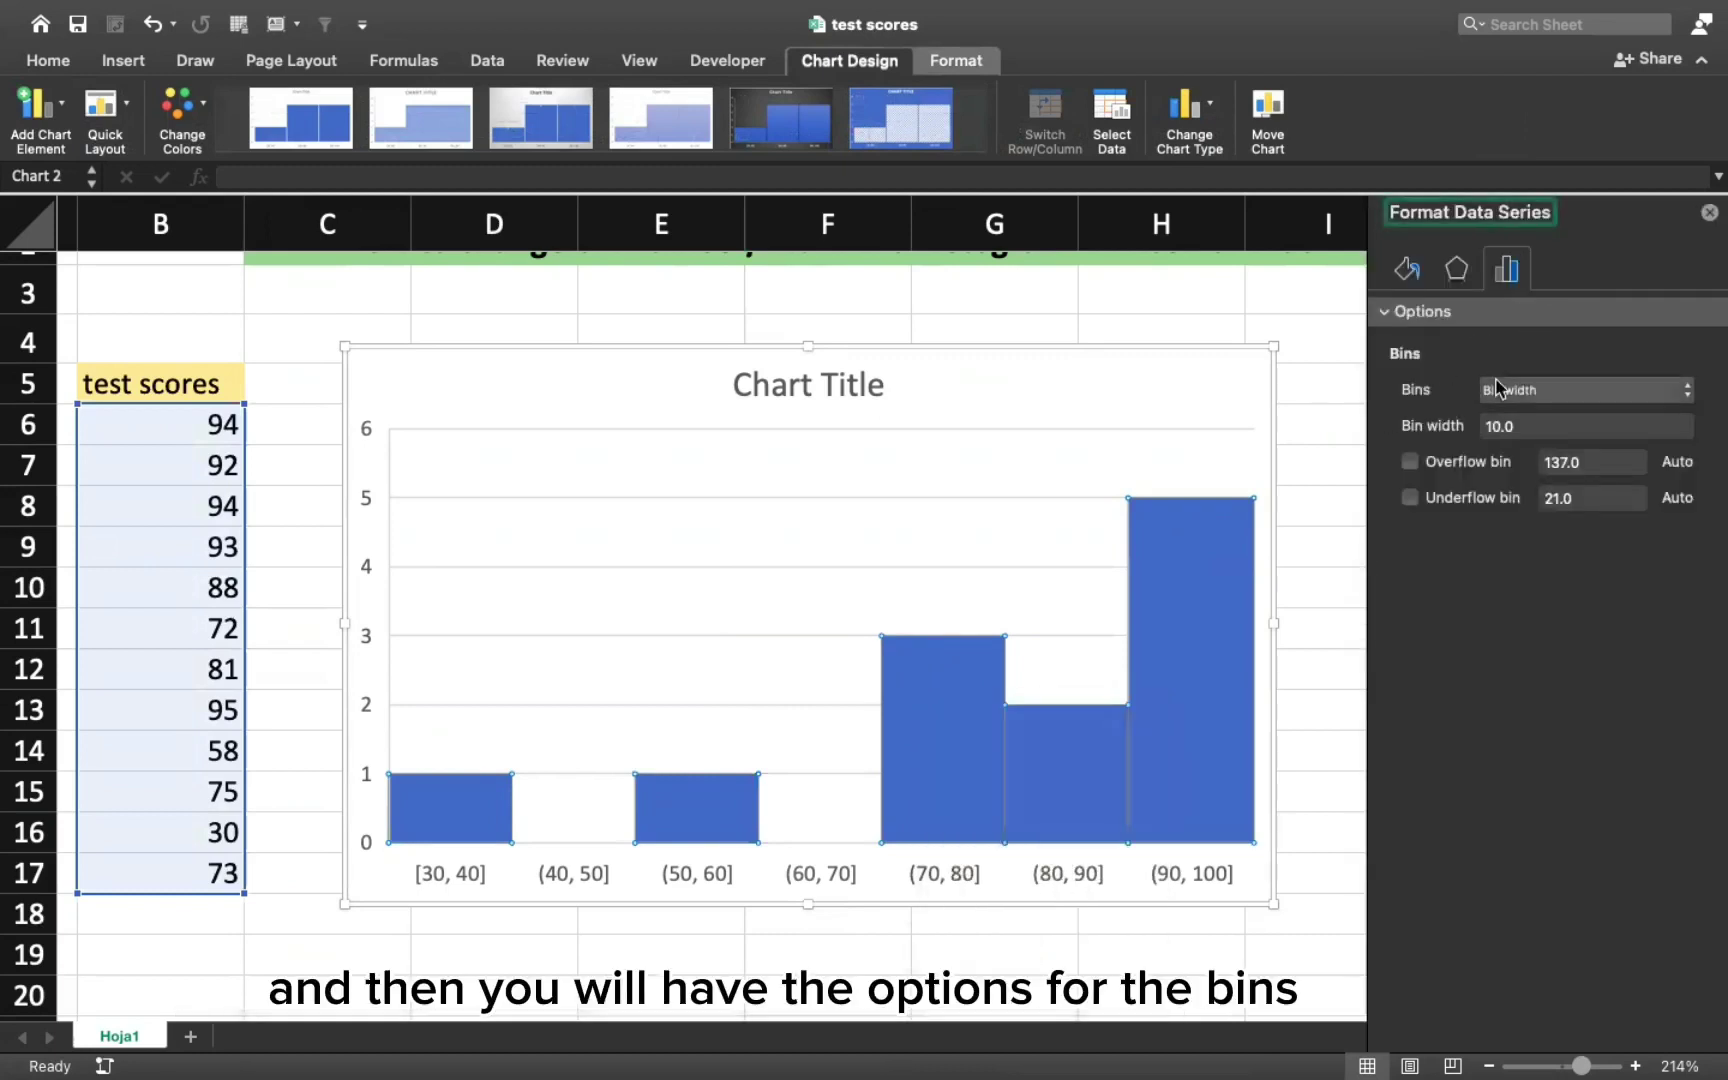
Step: Switch the Bins option back to Number of bins, applying 8 and then 7
left_click(1545, 390)
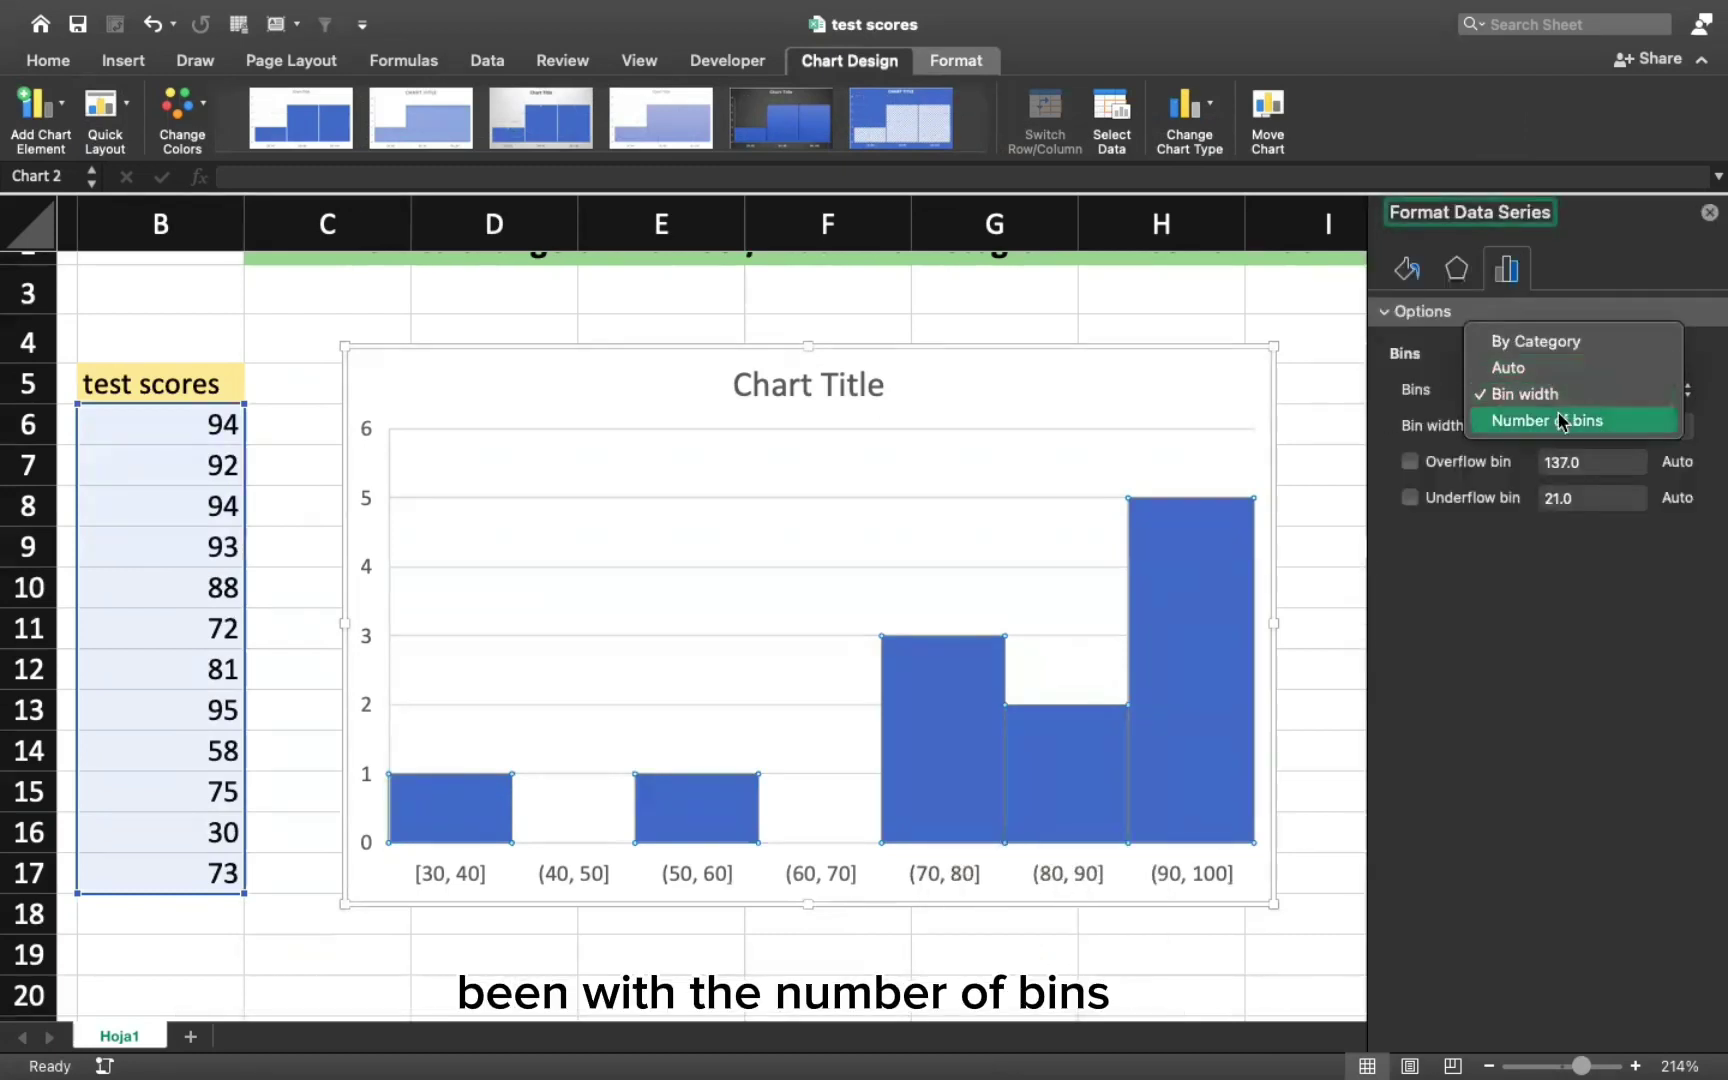
left_click(1562, 421)
left_click(1530, 426)
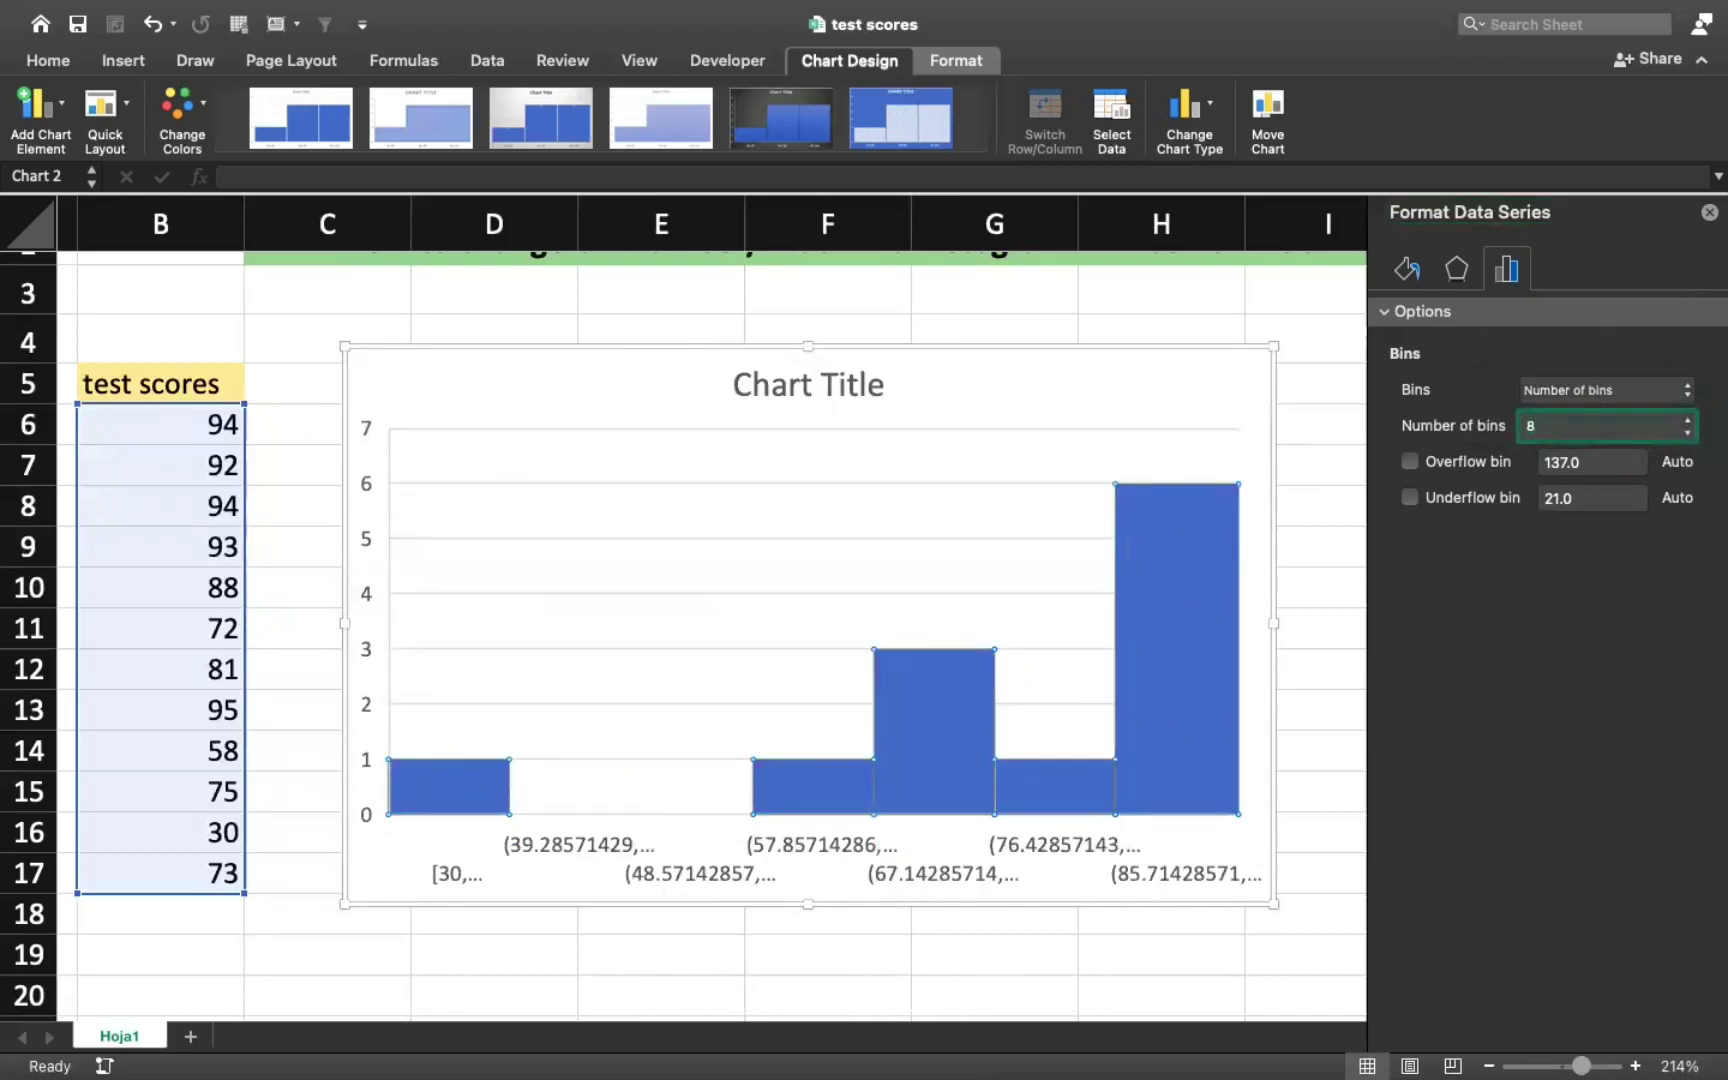
key("Return")
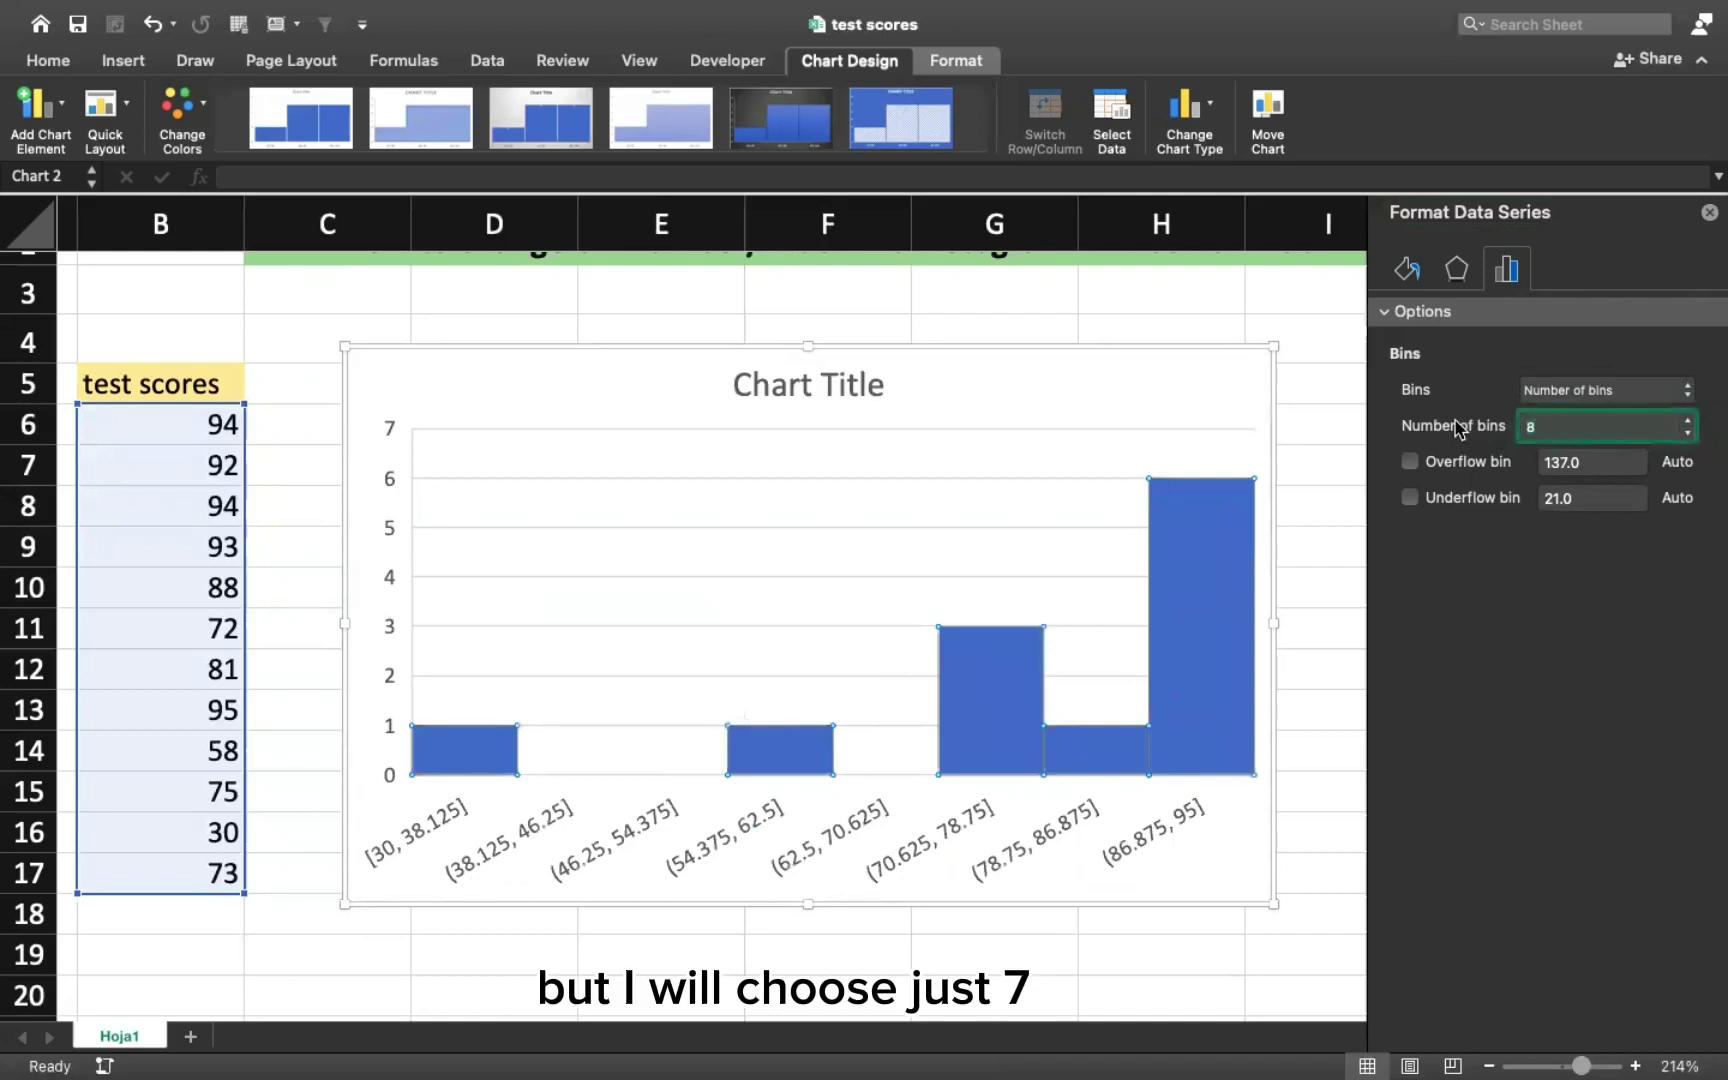
left_click(1622, 390)
left_click(1622, 390)
type("7")
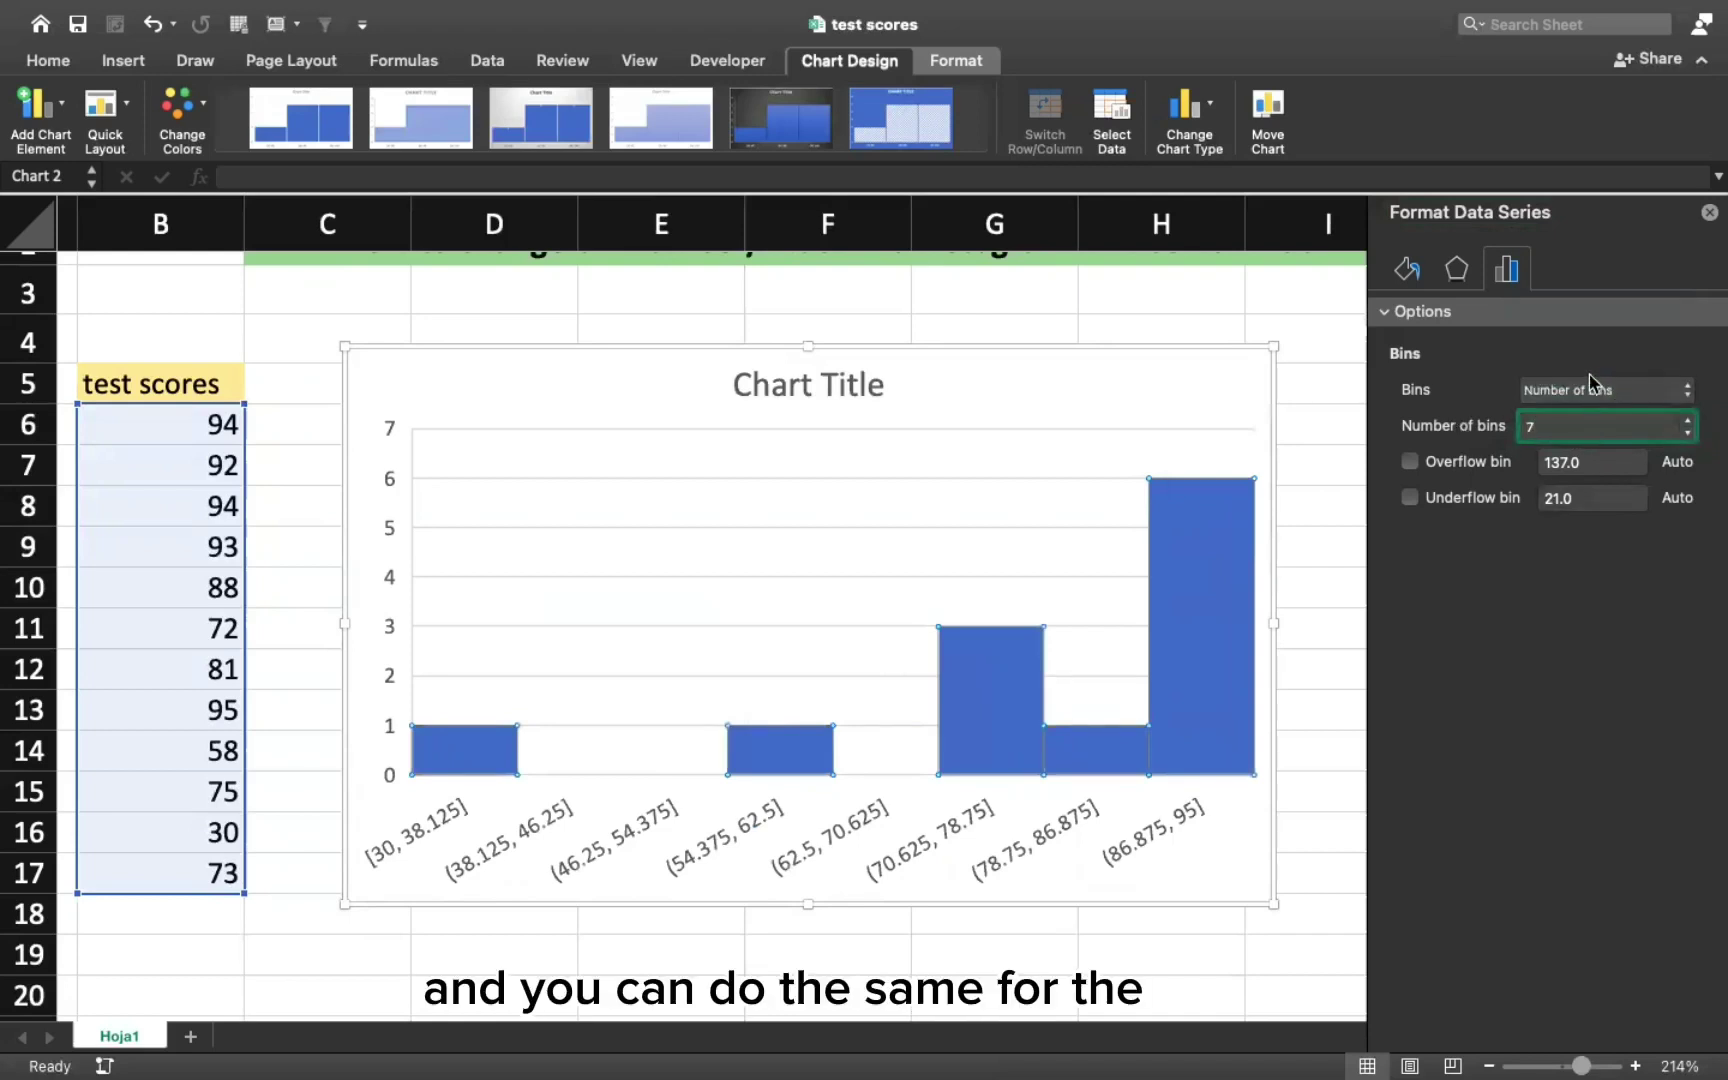
key("Return")
Step: Close the Format Data Series pane, keeping the 7-bin histogram
left_click(1595, 395)
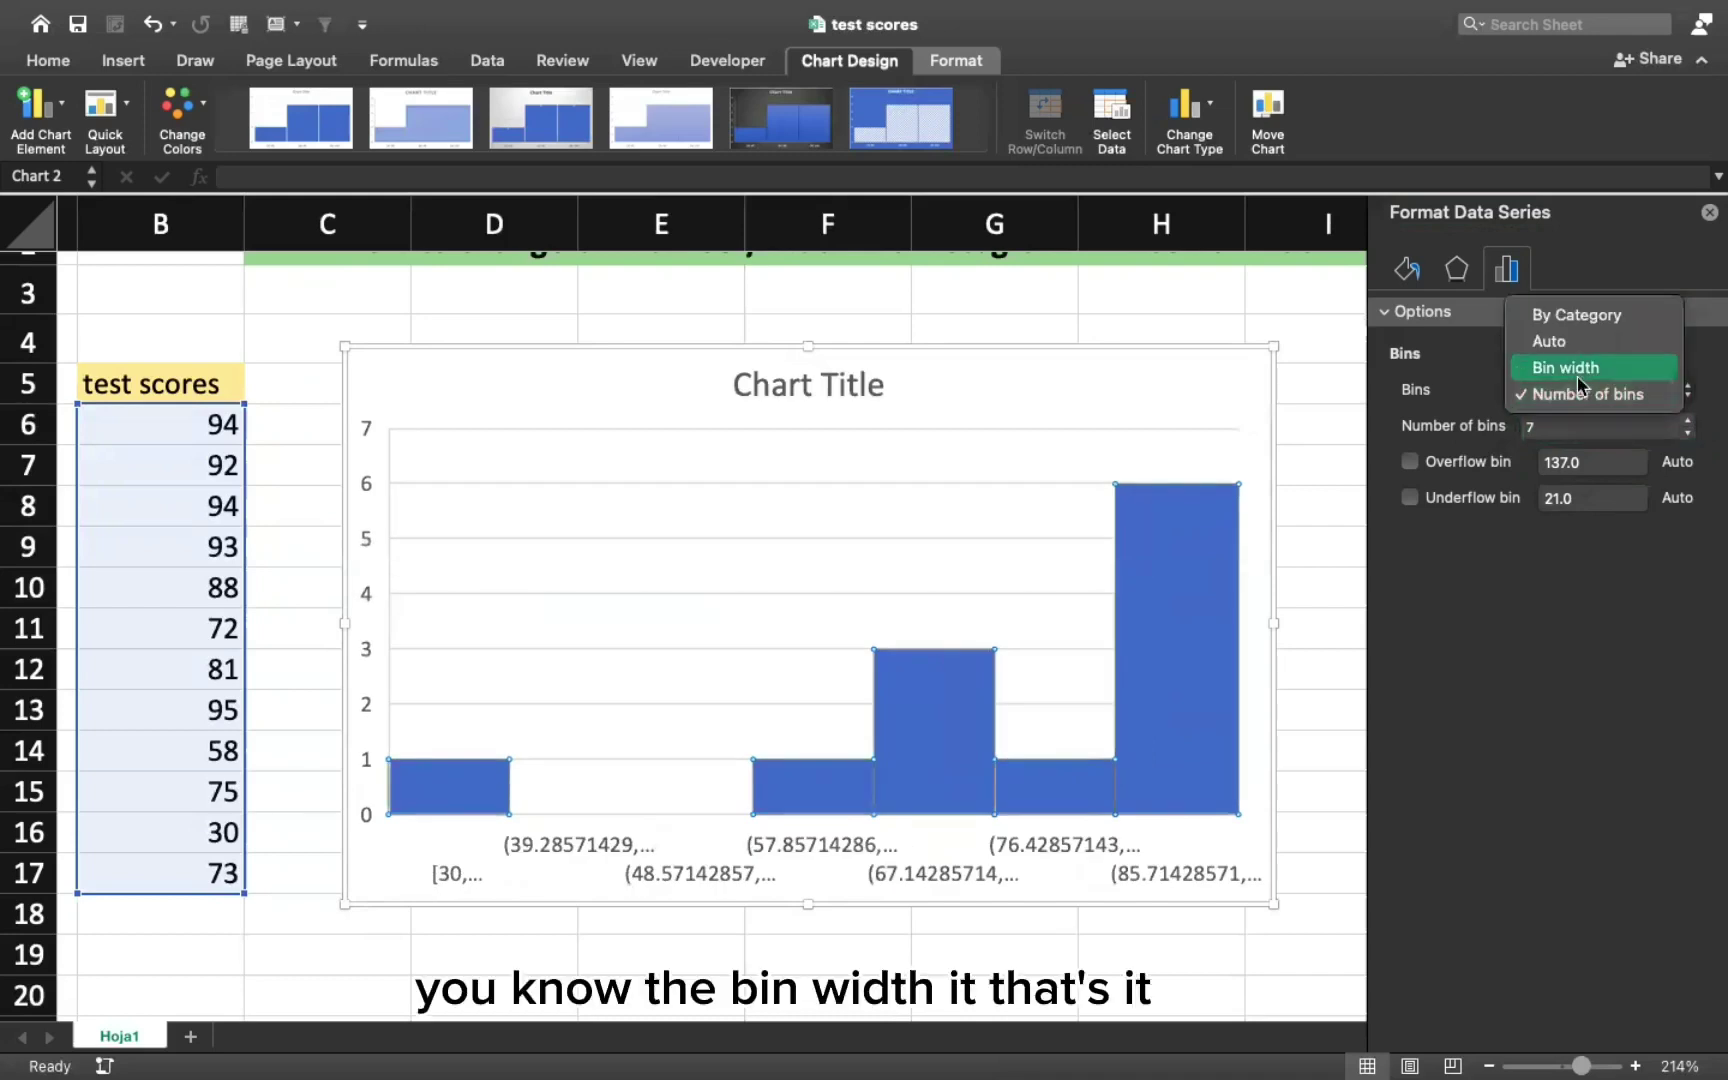
left_click(1319, 637)
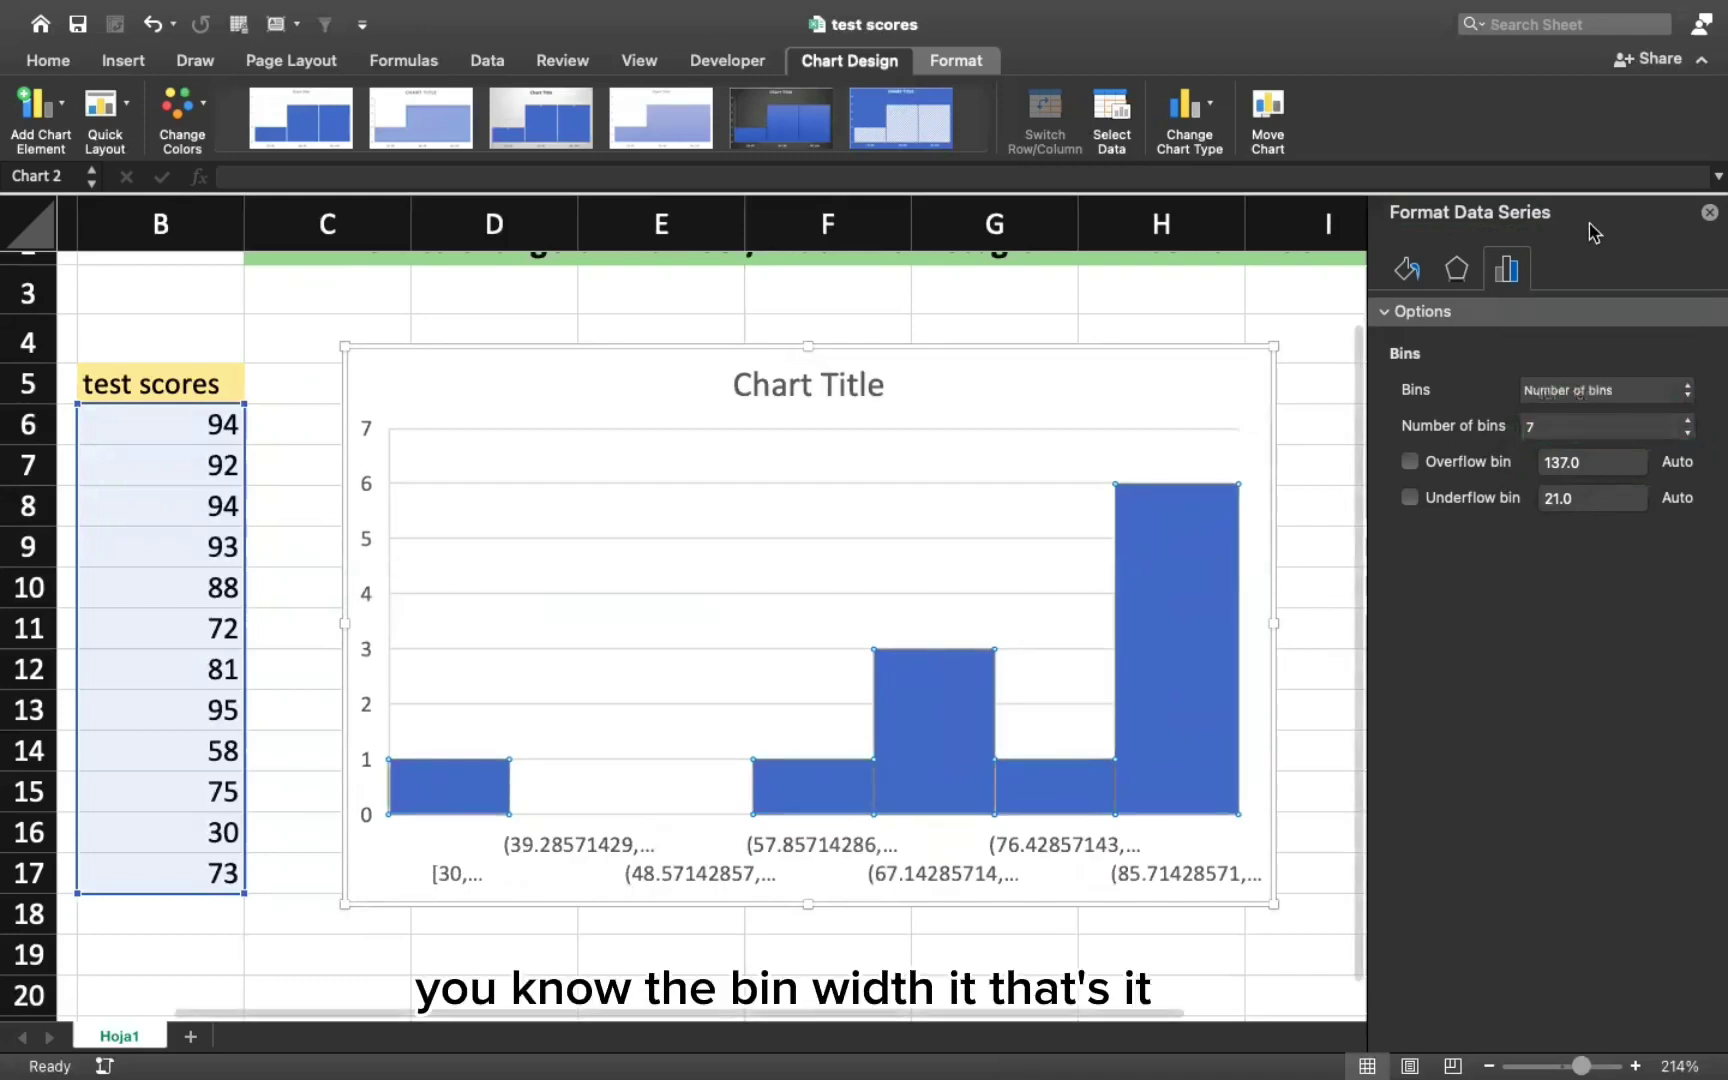
left_click(1710, 212)
scroll(1028, 440, "up", 2)
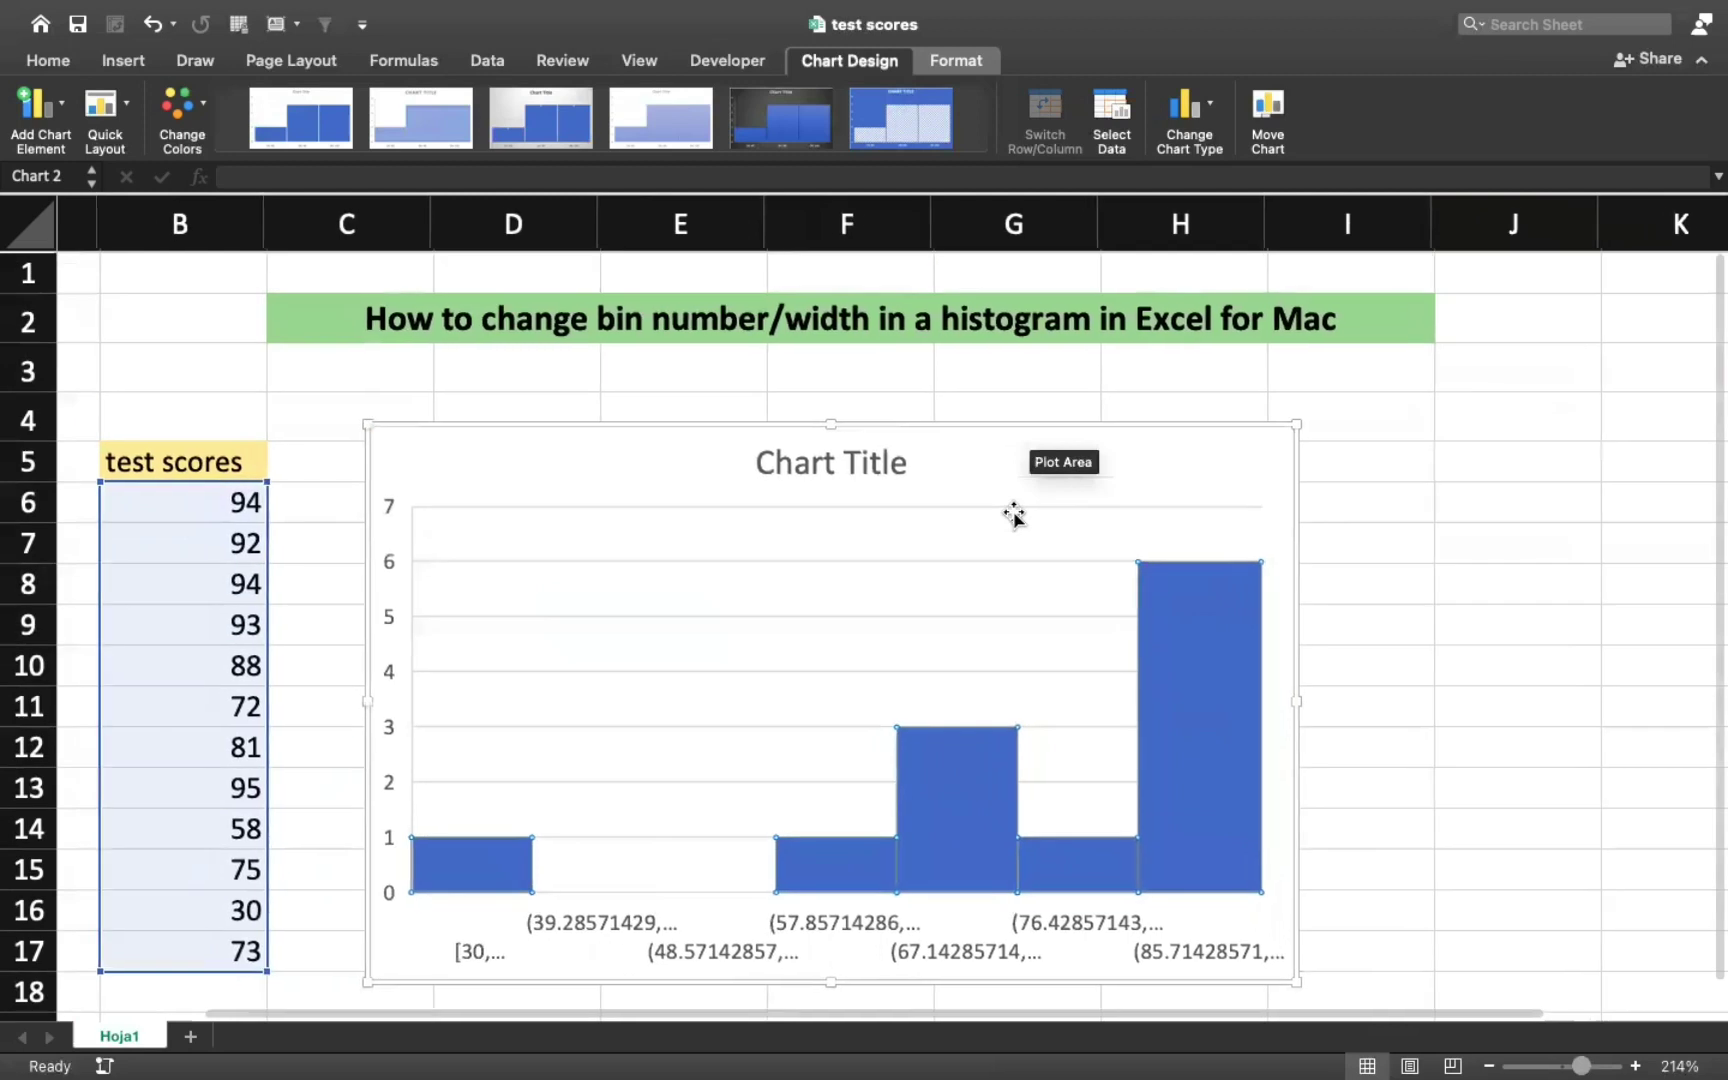
scroll(922, 513, "left", 2)
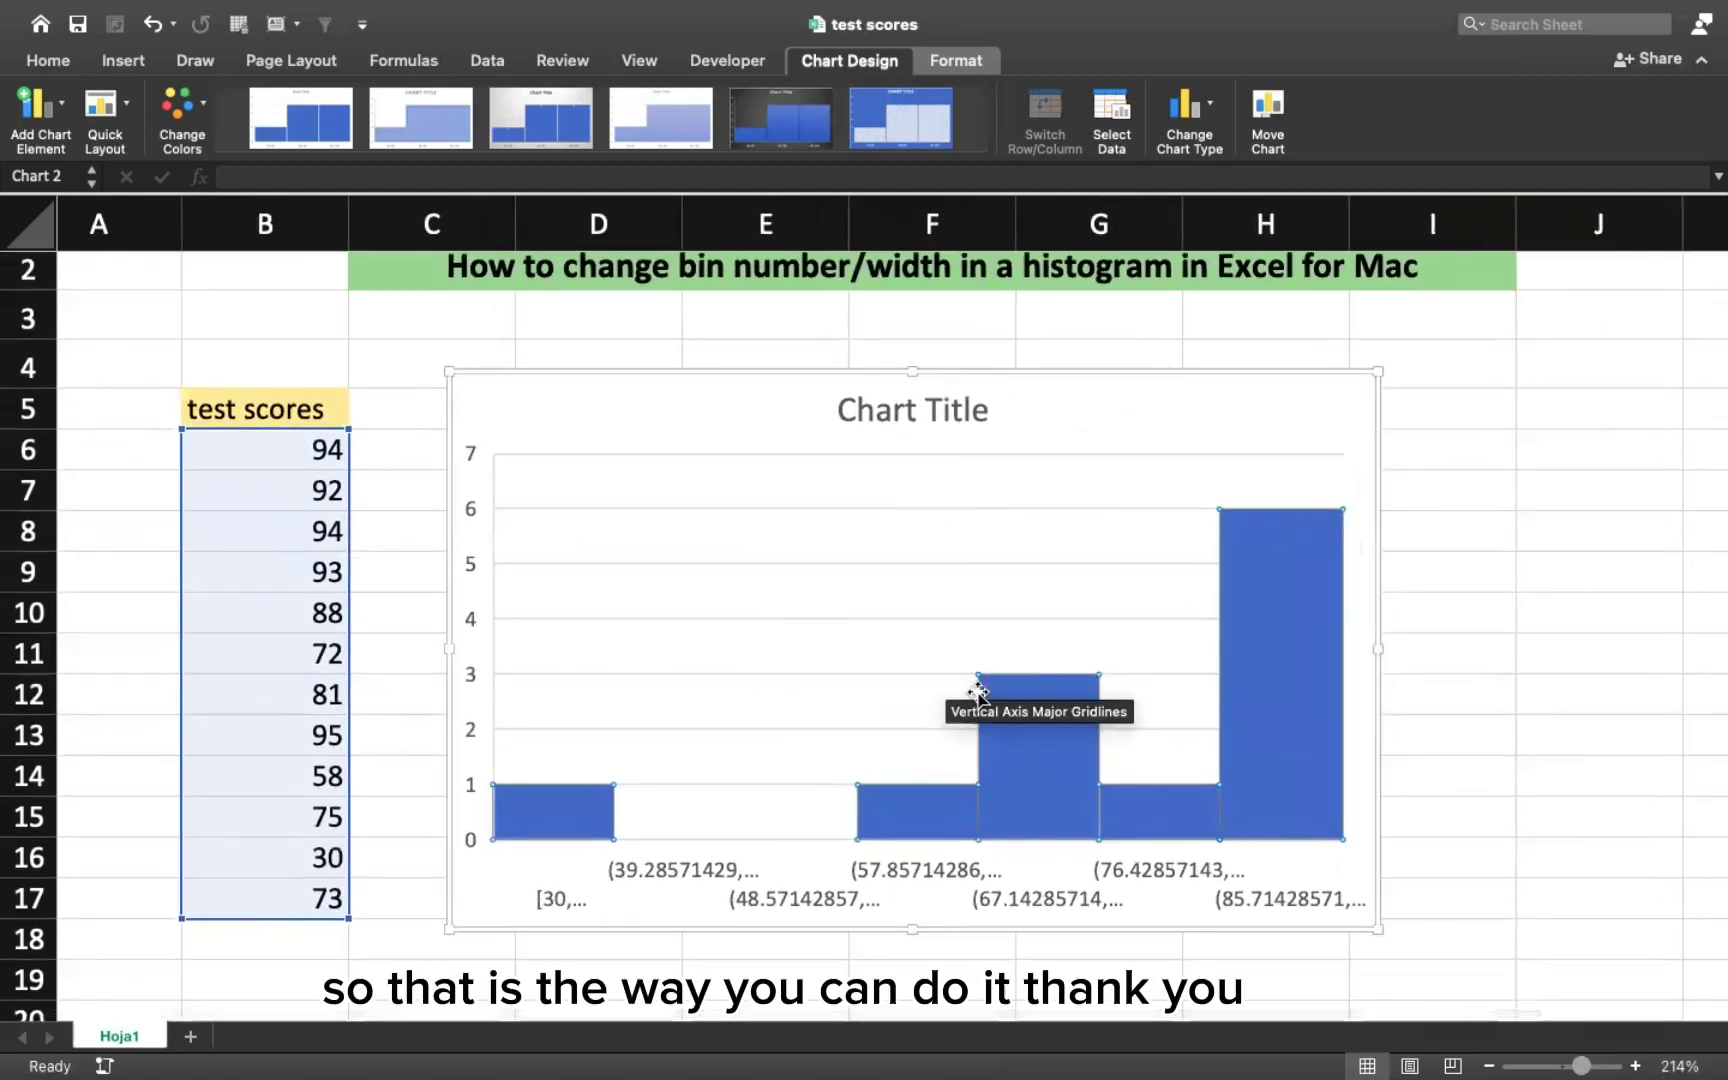
scroll(972, 812, "down", 2)
scroll(915, 517, "up", 2)
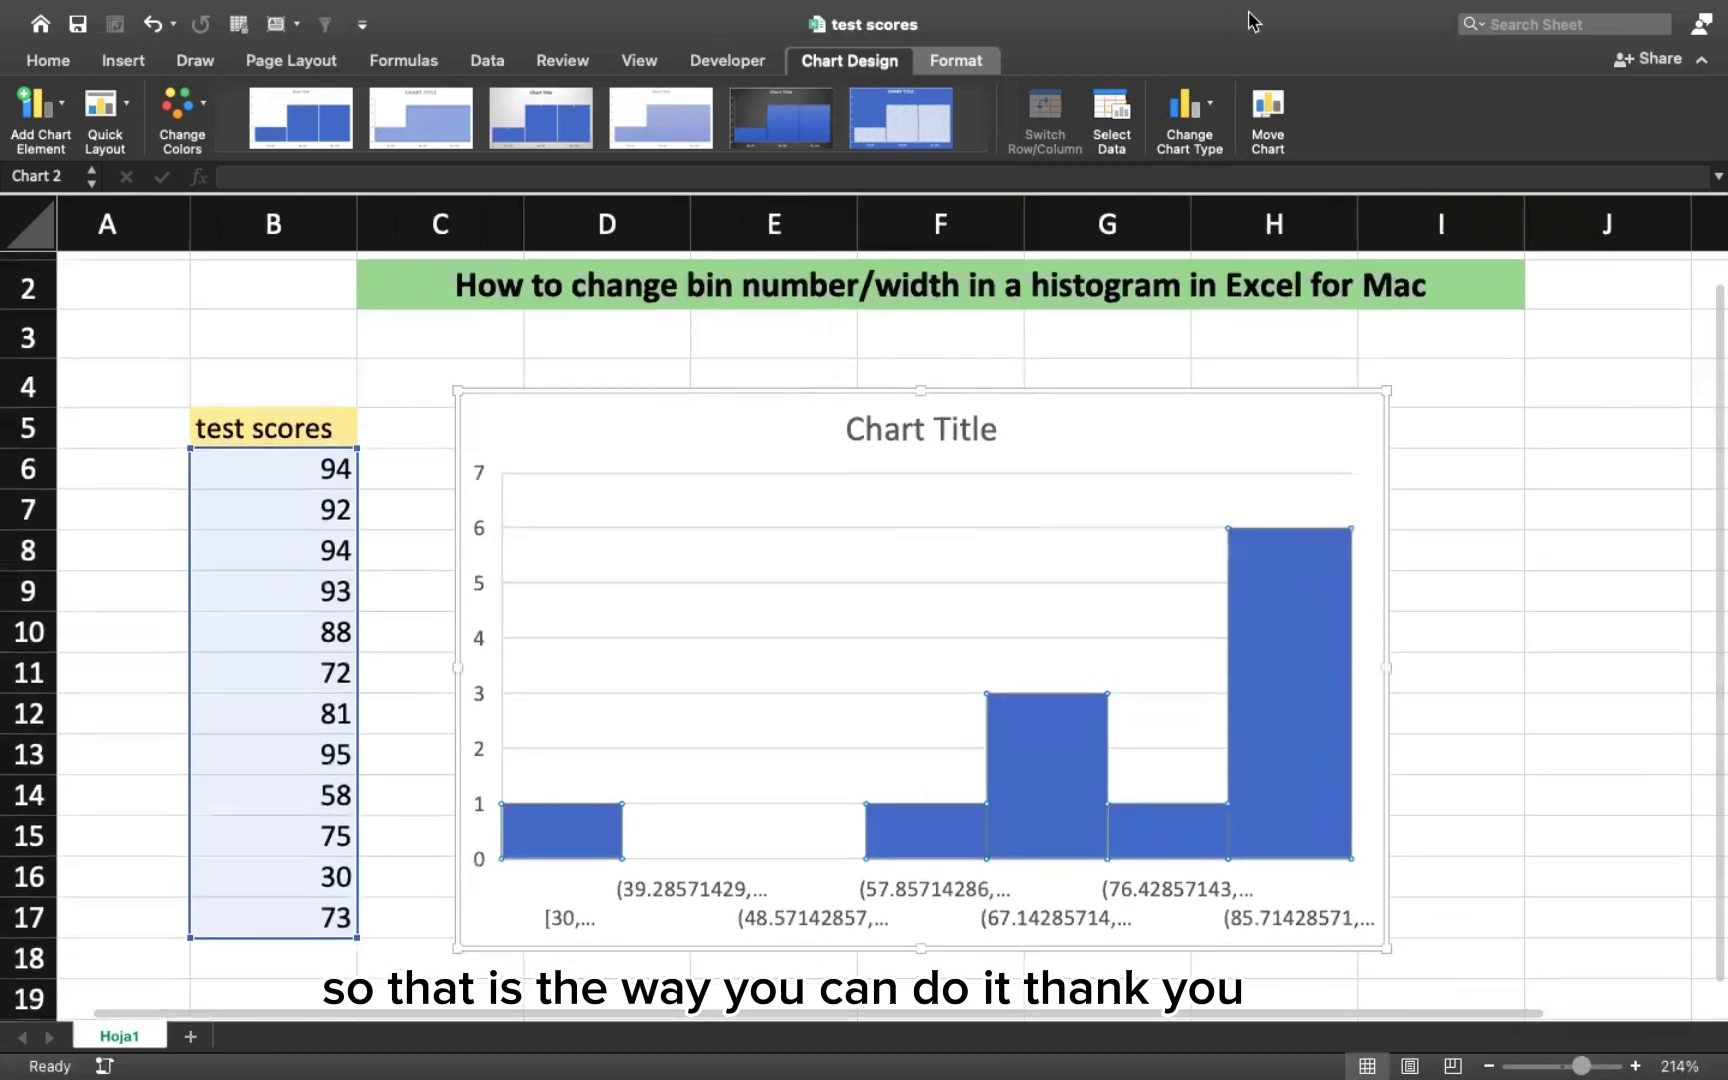